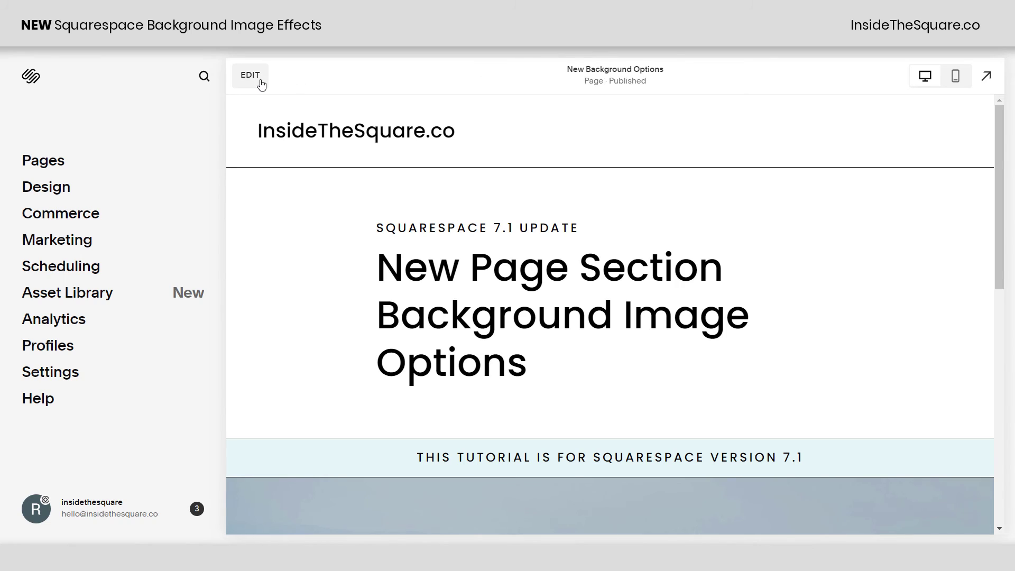
Enter editing mode on the New Background Options page and scroll through it
left_click(261, 84)
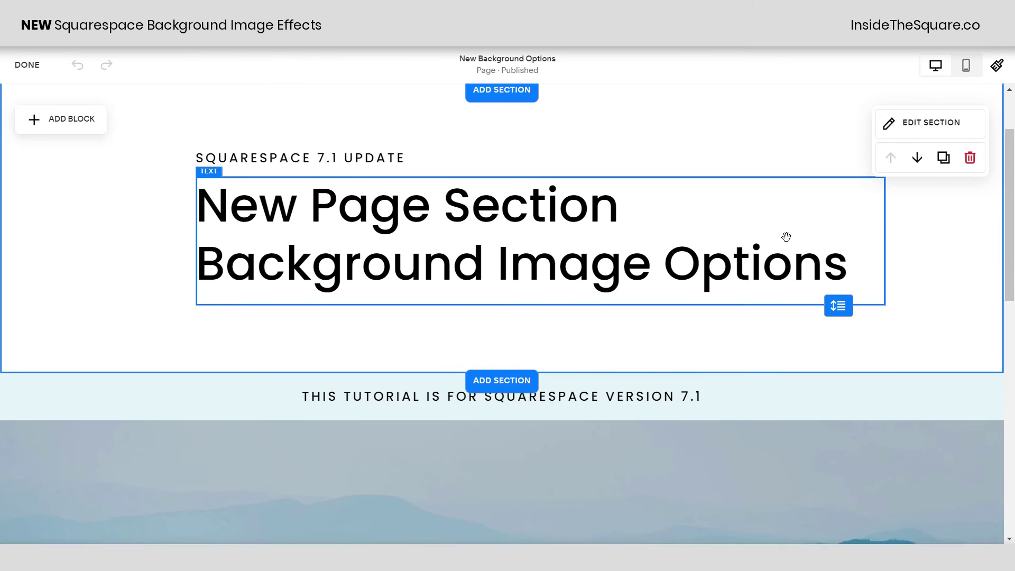
scroll(788, 237, "down", 5)
scroll(757, 341, "down", 1)
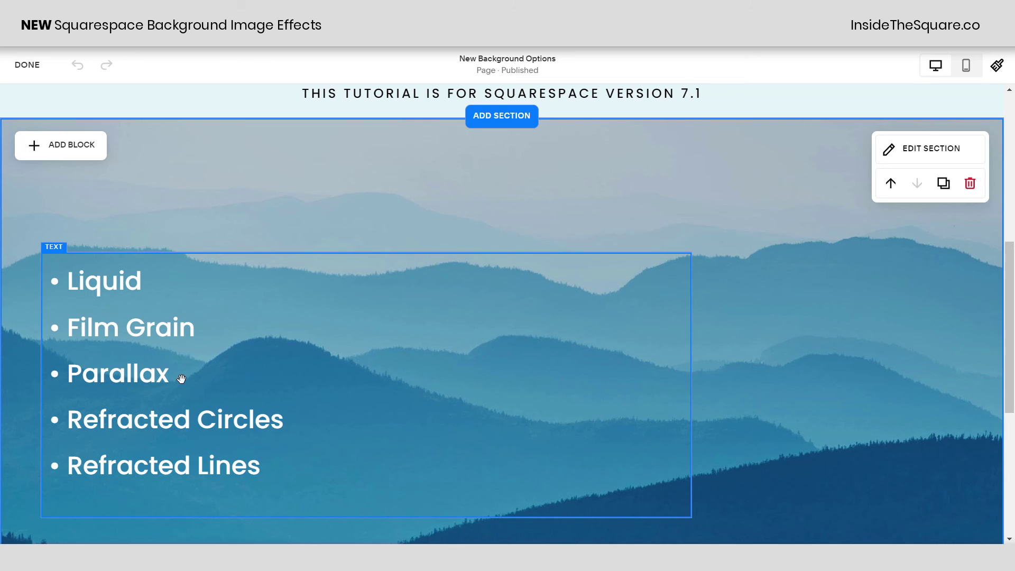
scroll(658, 263, "up", 6)
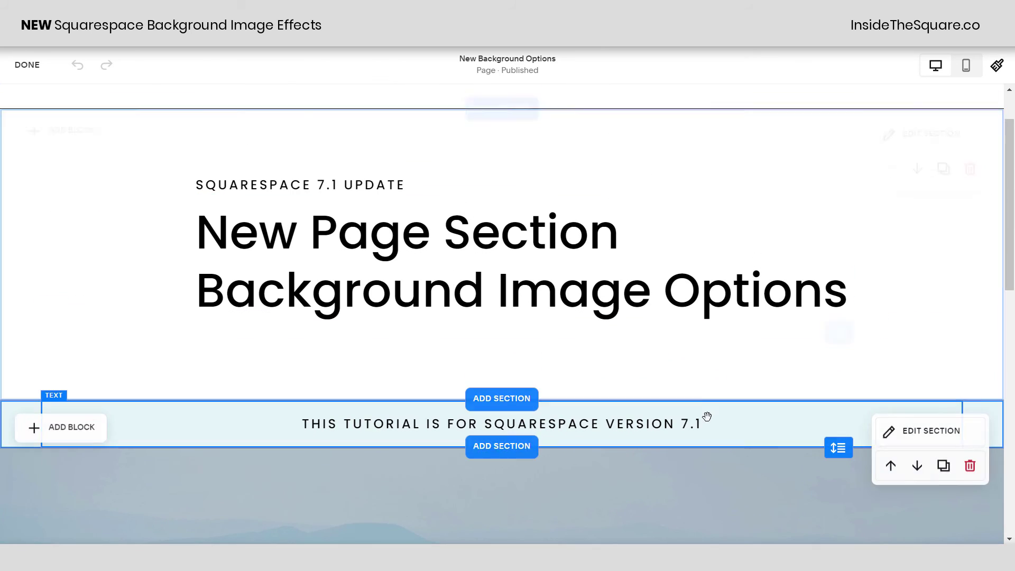
Select the version 7.1 banner text, deselect it, and scroll to the mountain section
left_click(705, 417)
left_click_drag(703, 424, 266, 421)
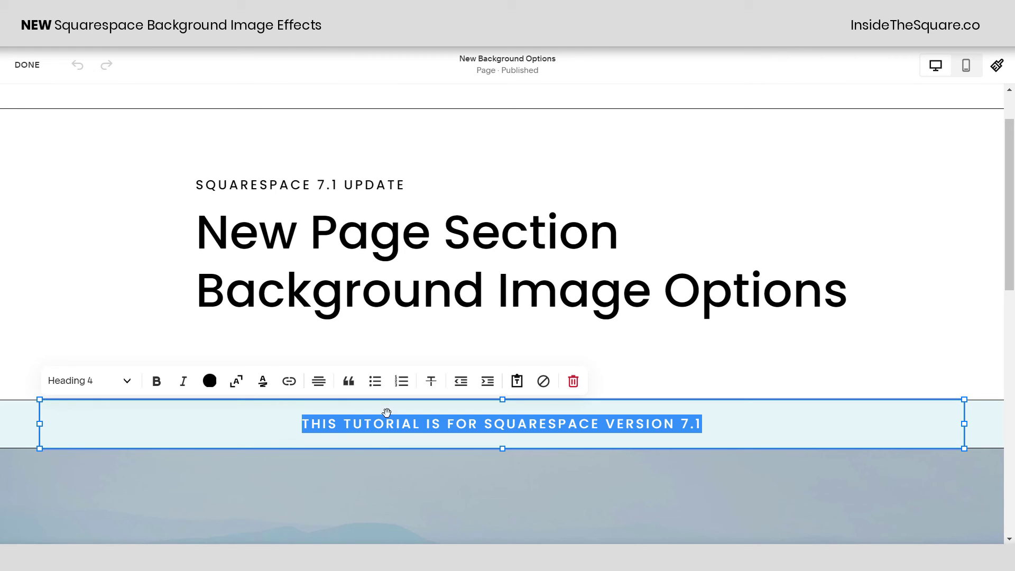
left_click(353, 460)
scroll(353, 460, "down", 5)
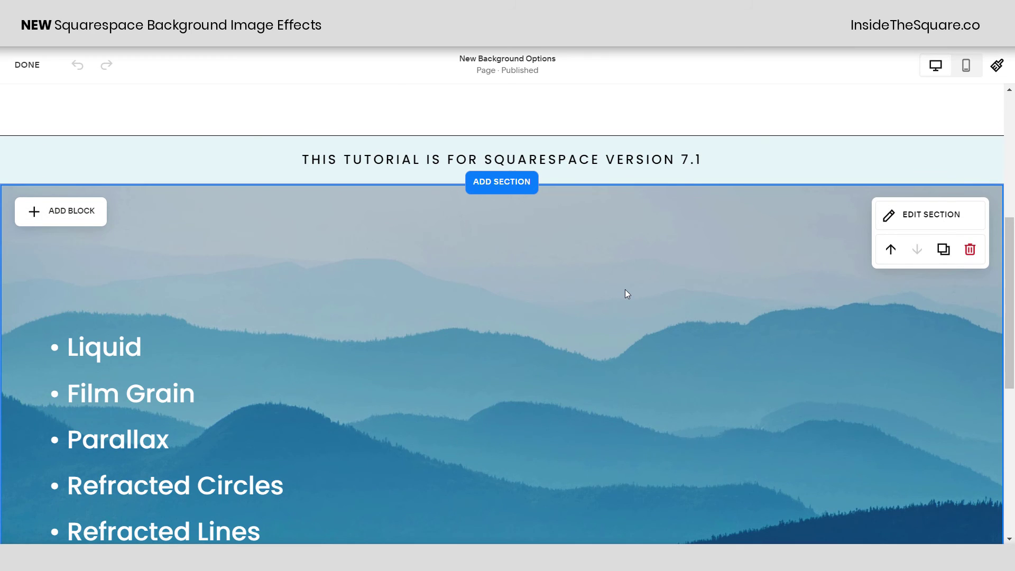
scroll(625, 294, "down", 1)
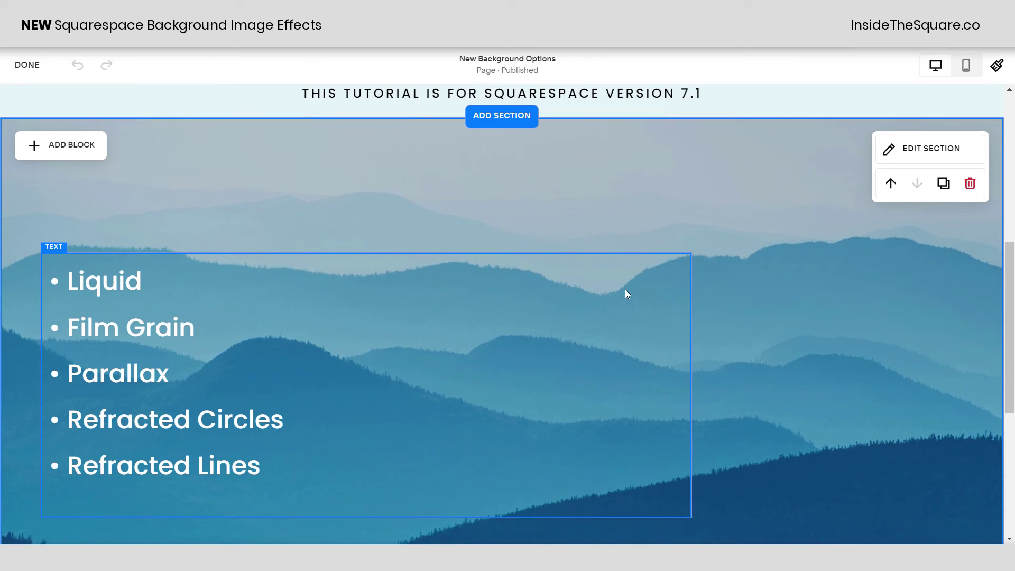
In the mountain section's Background settings, choose the Liquid image effect
left_click(924, 154)
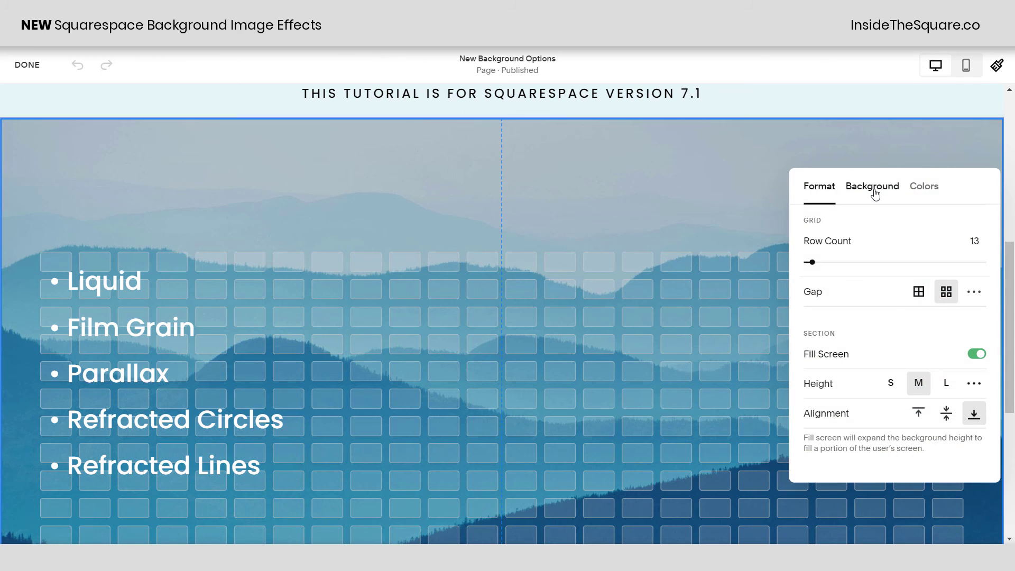
left_click(873, 189)
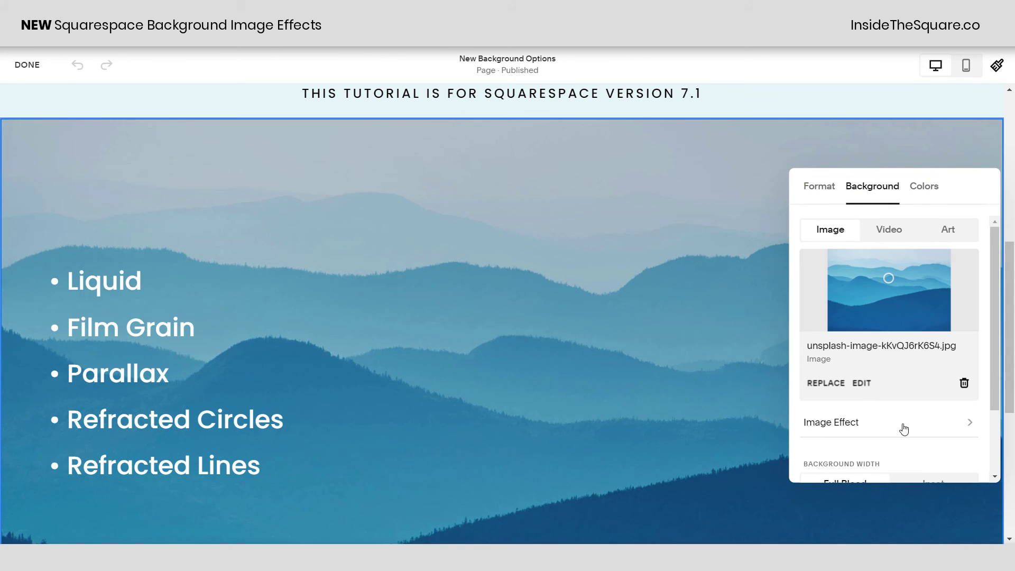
left_click(830, 432)
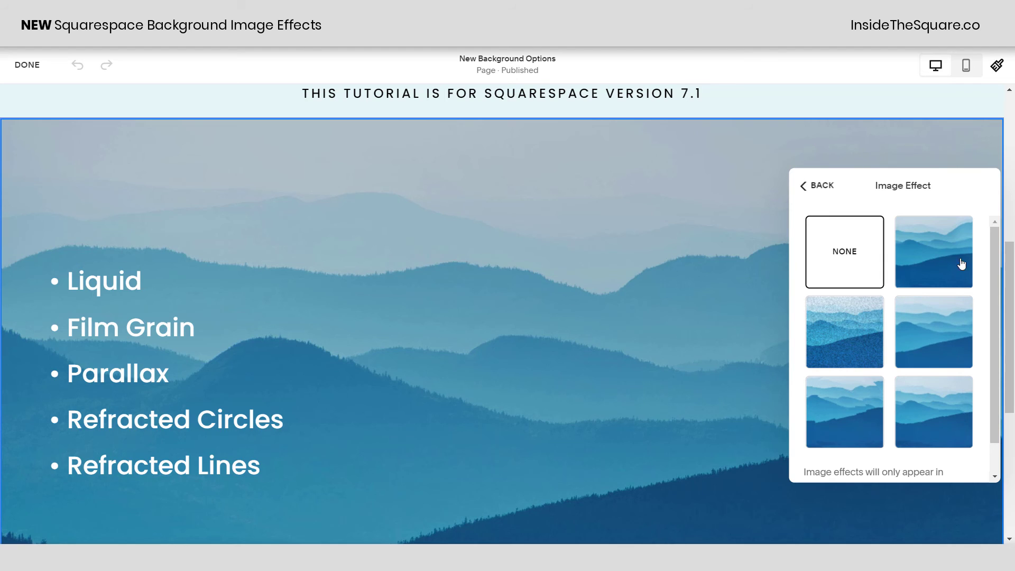
left_click(934, 242)
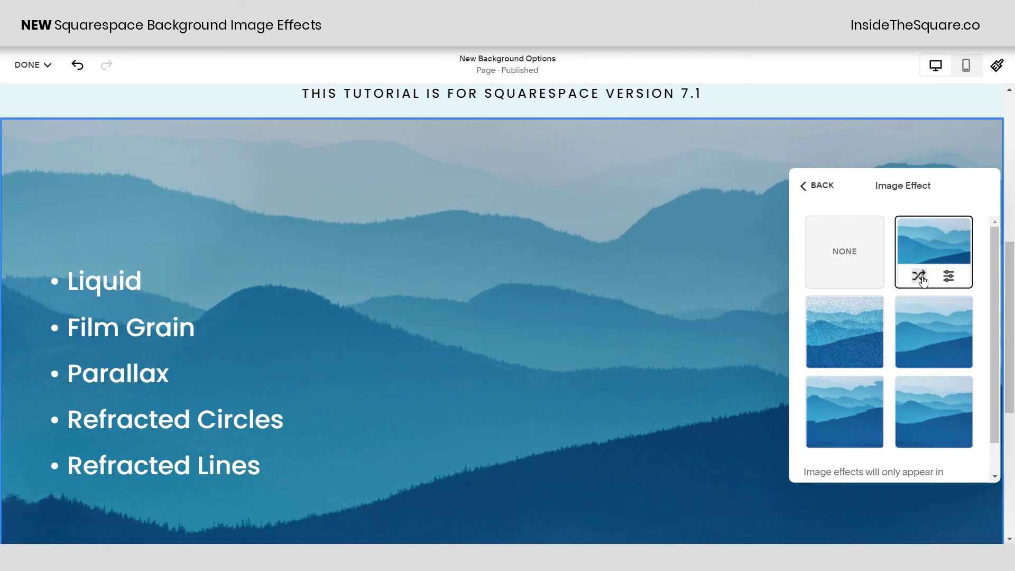
left_click(949, 277)
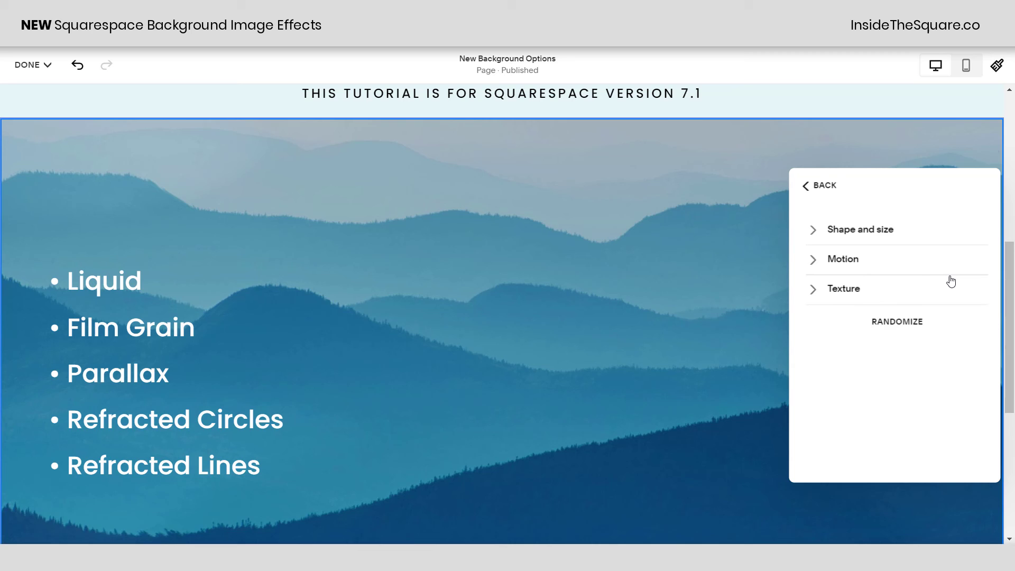
left_click(893, 239)
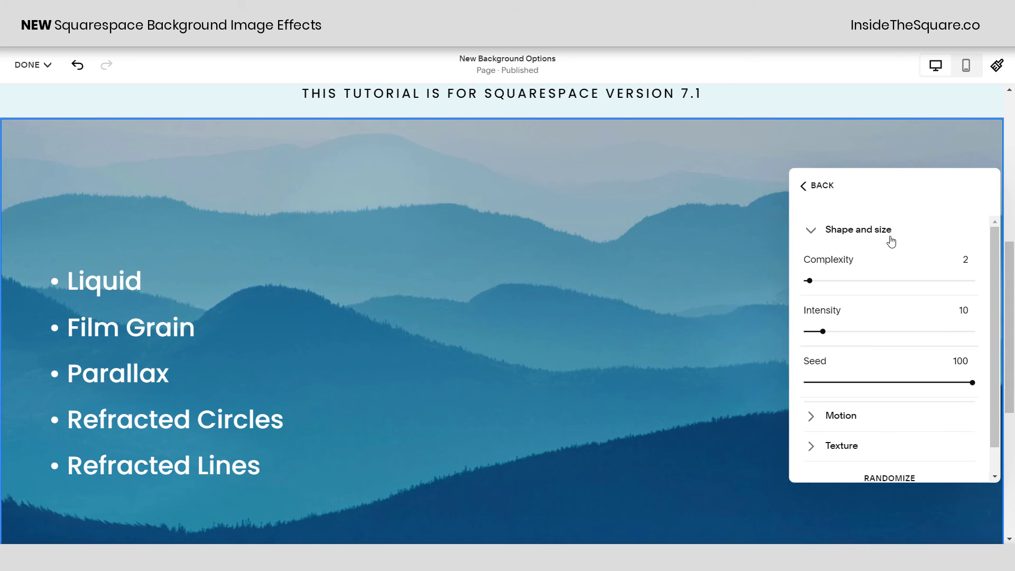
left_click(851, 417)
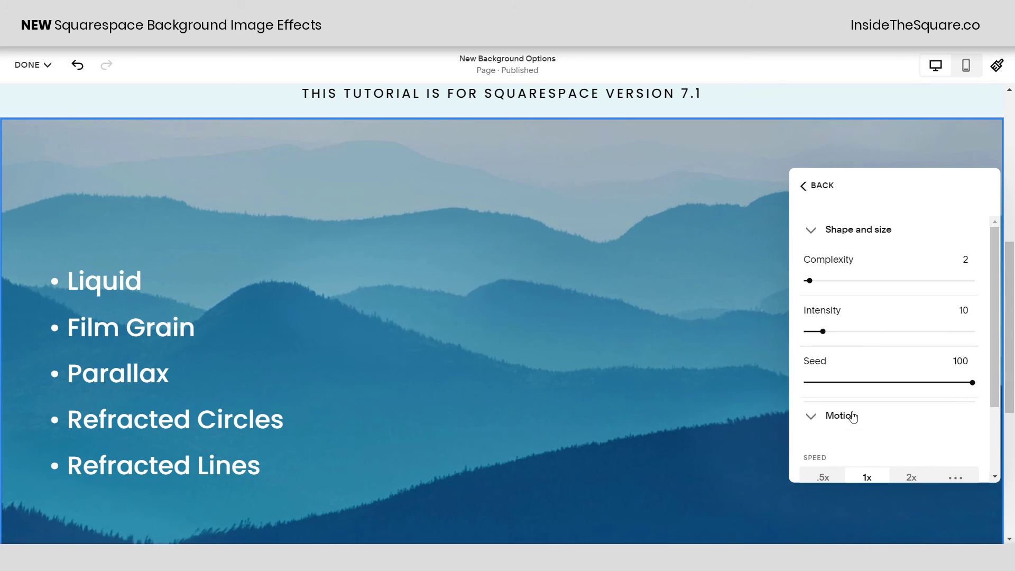
scroll(852, 415, "down", 3)
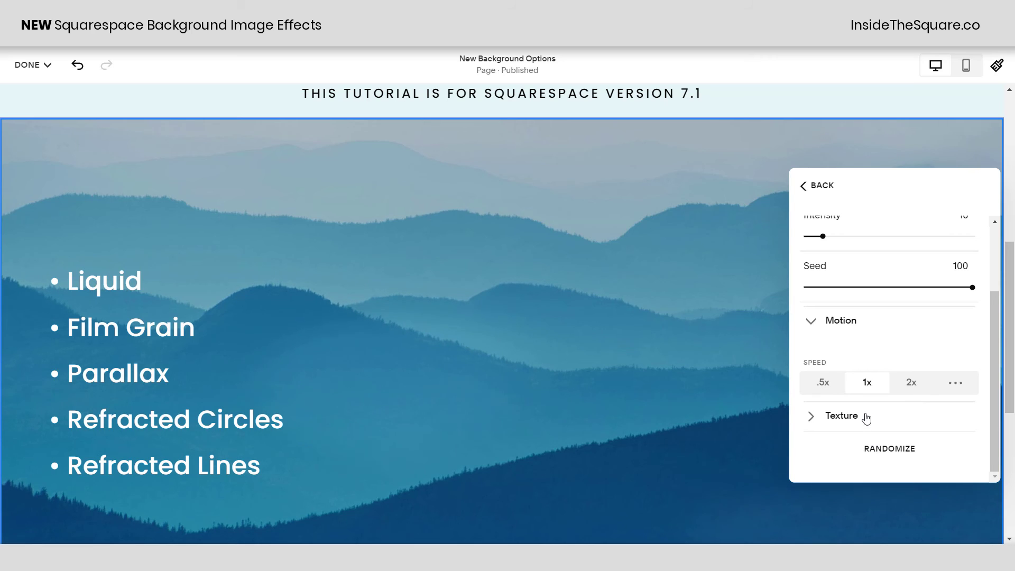
left_click(862, 416)
scroll(914, 385, "down", 2)
scroll(917, 387, "down", 1)
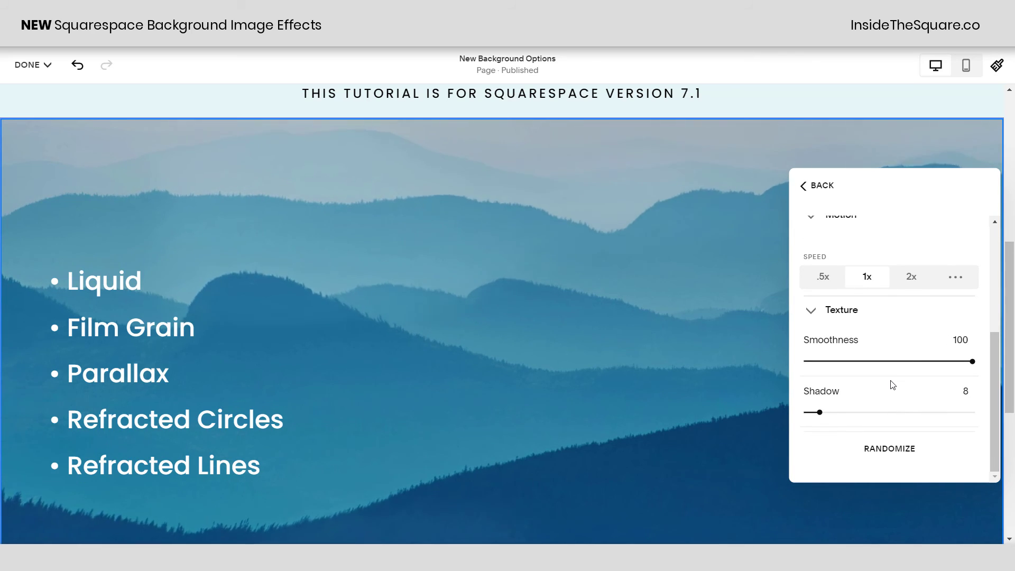
left_click(833, 197)
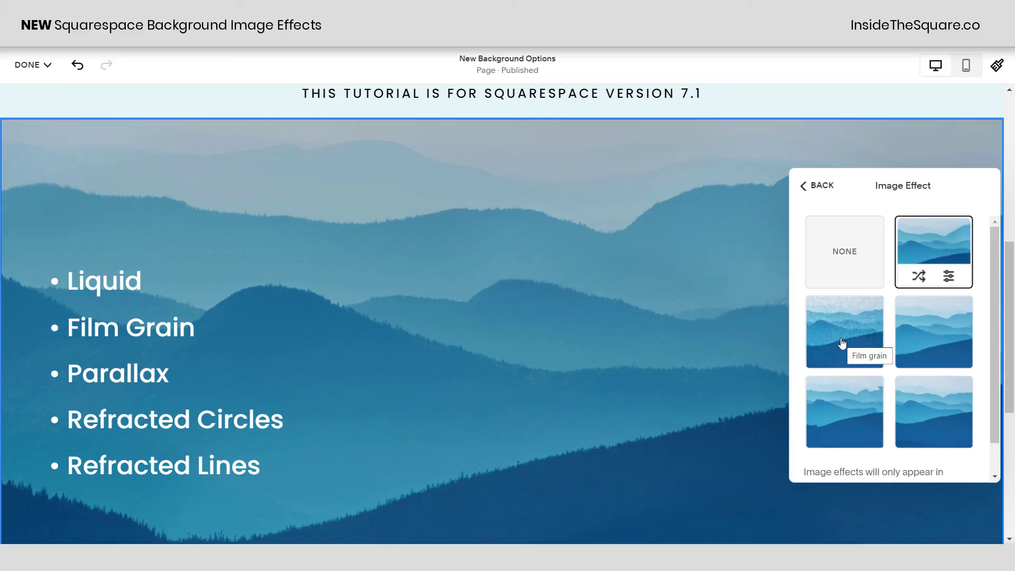
Apply Film Grain and set custom Noise Intensity 75 and Depth 75
left_click(842, 342)
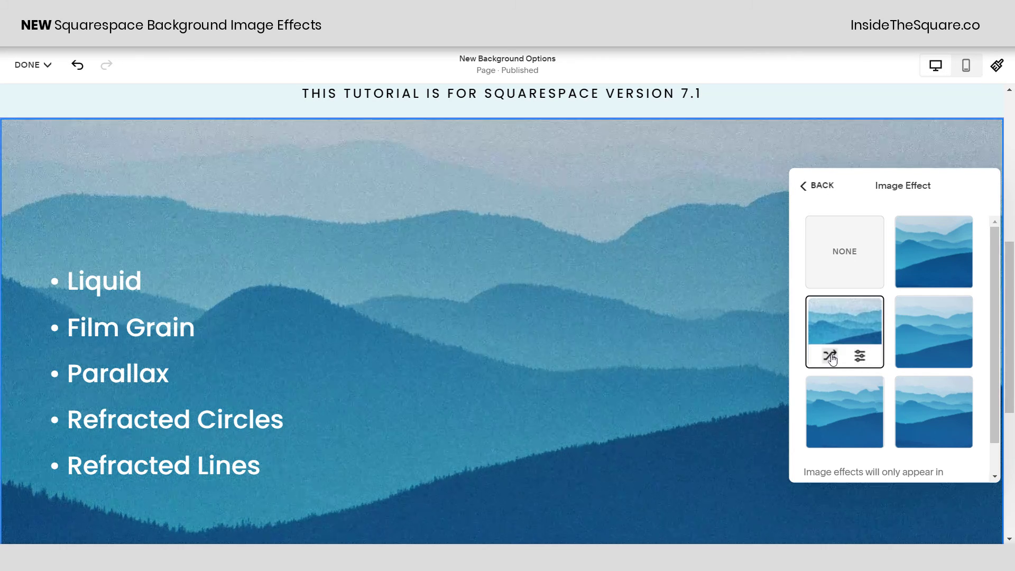
left_click(859, 356)
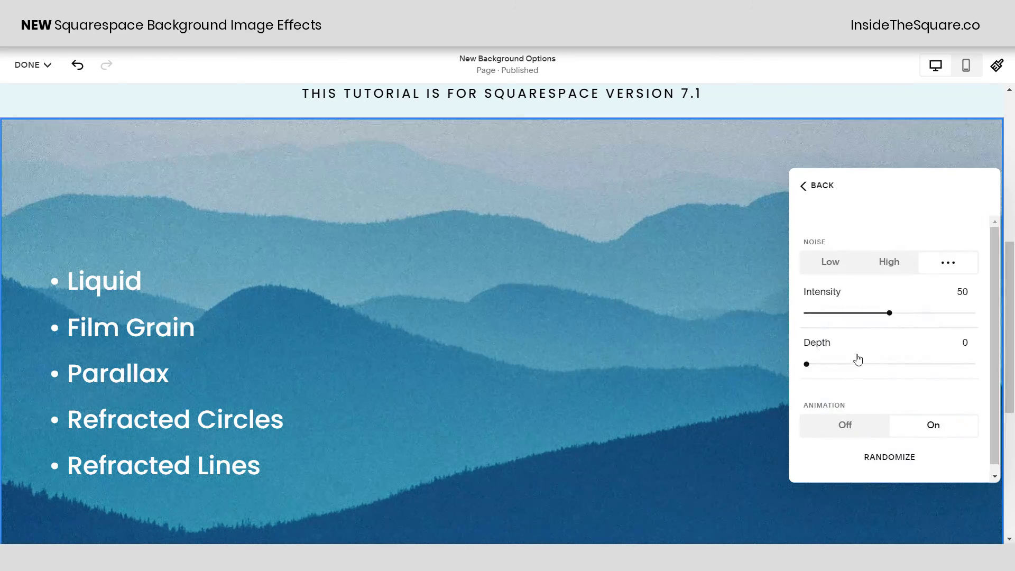
left_click(831, 262)
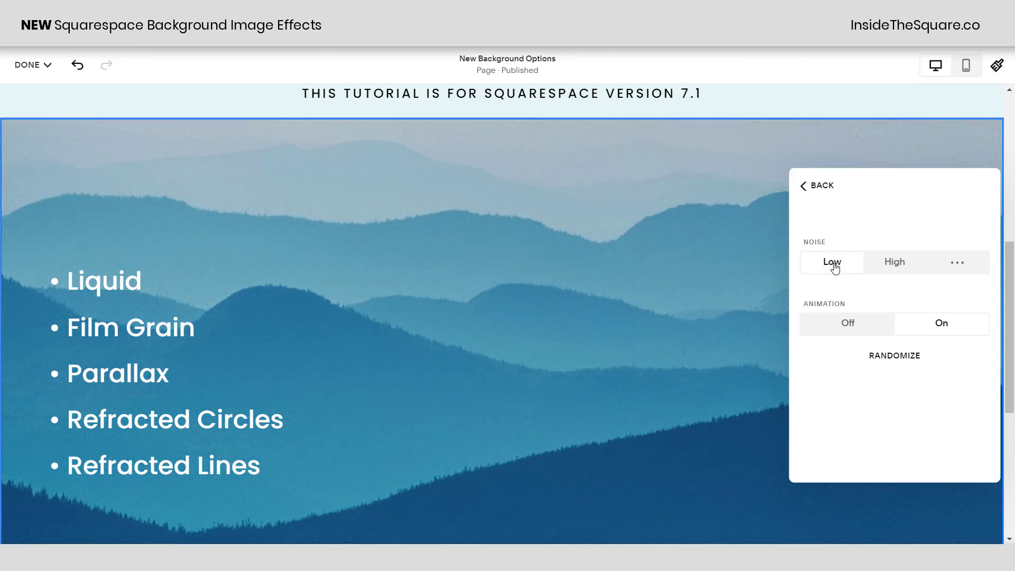
left_click(899, 270)
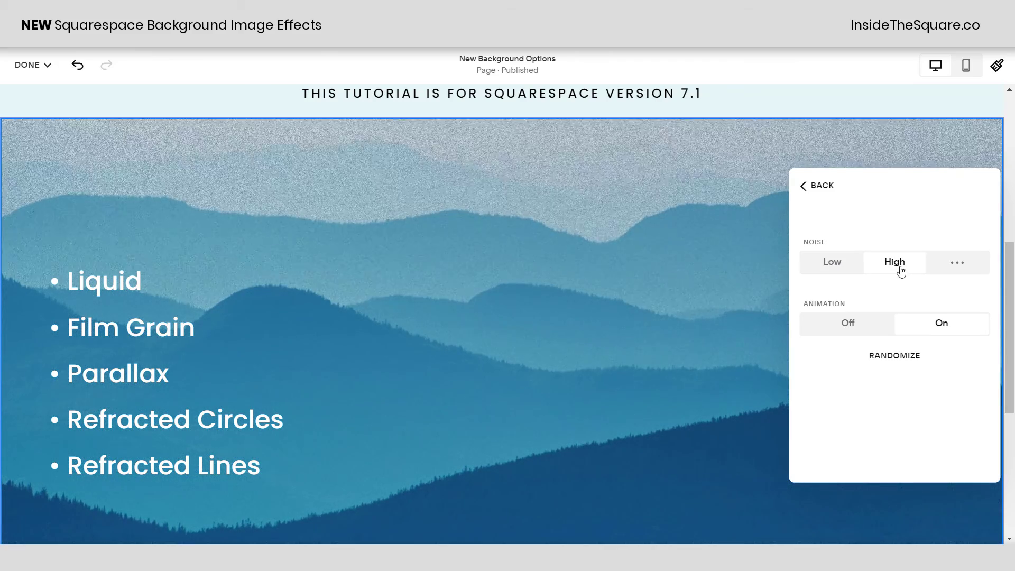
left_click(958, 265)
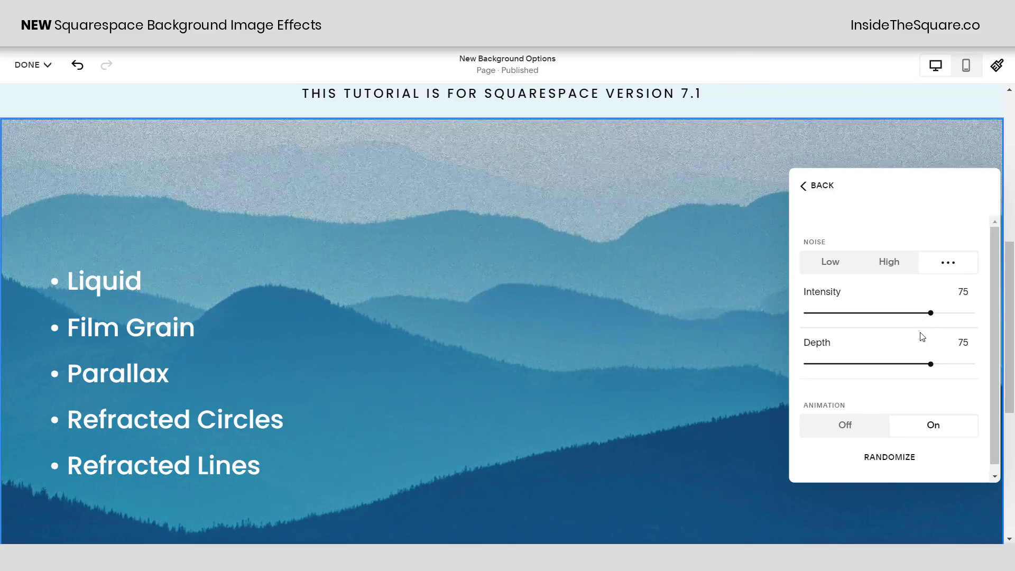
scroll(908, 373, "down", 1)
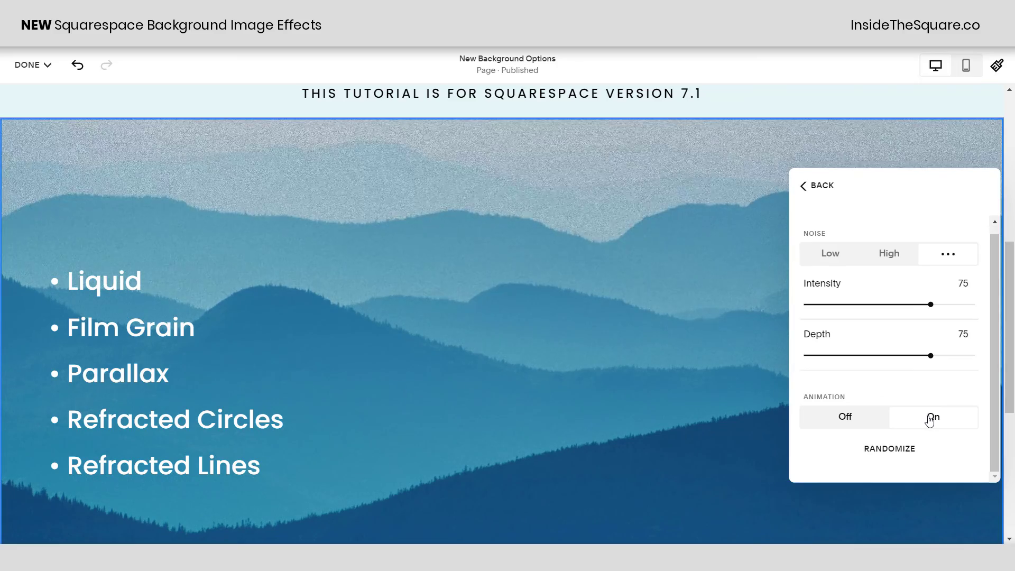
Turn the grain animation off and return to the effect choices
left_click(839, 423)
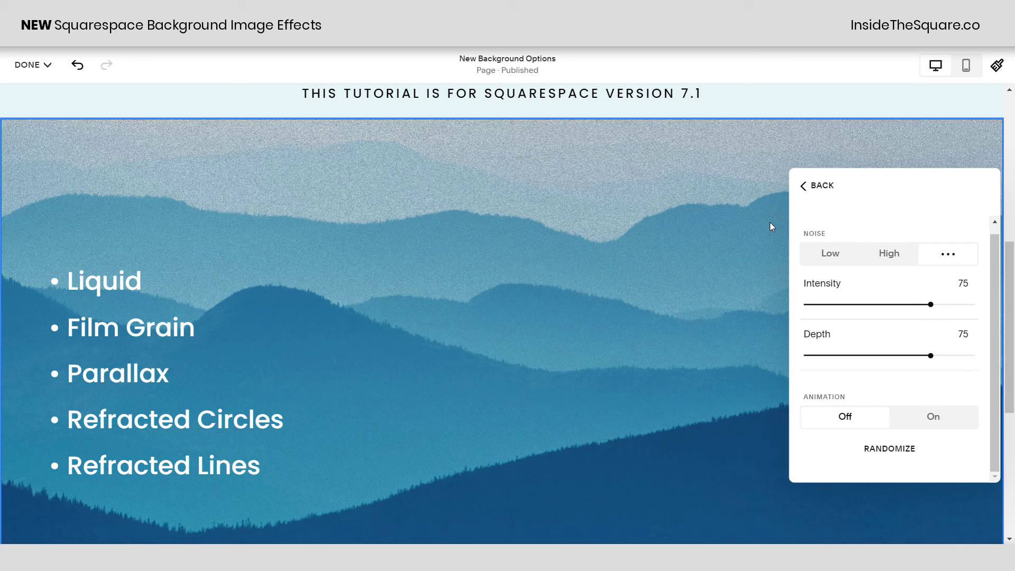
left_click(951, 430)
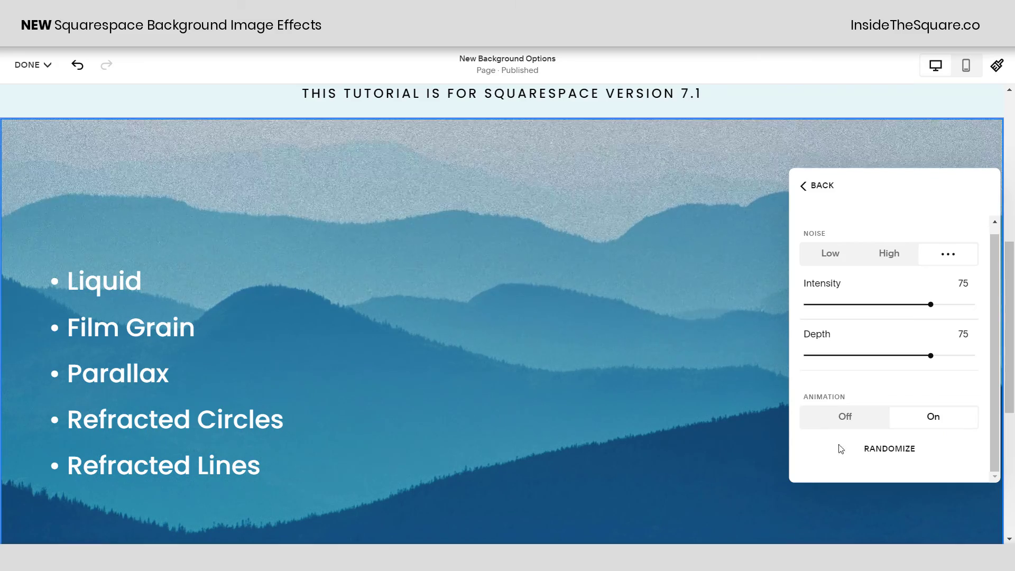
left_click(844, 420)
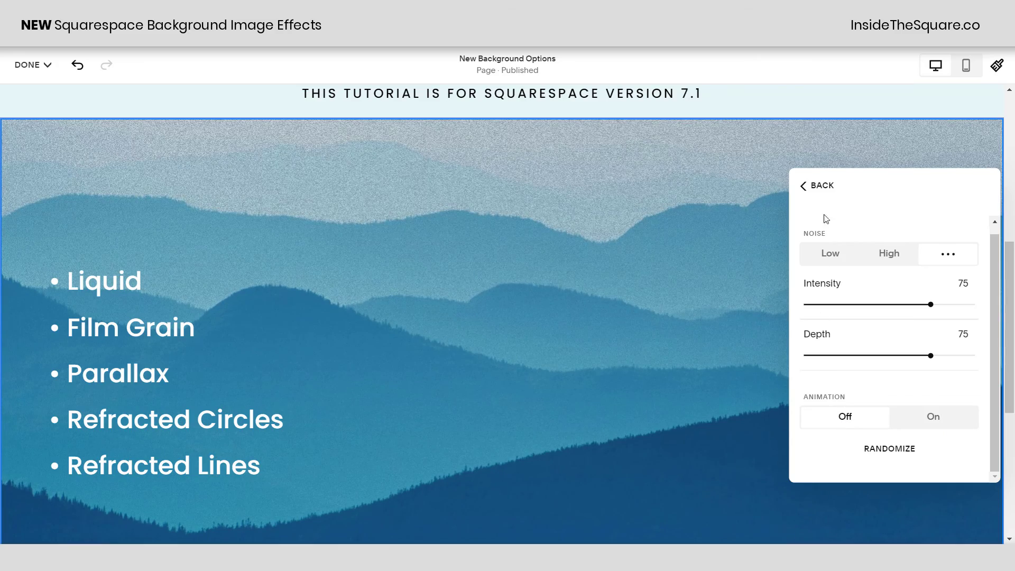
left_click(814, 187)
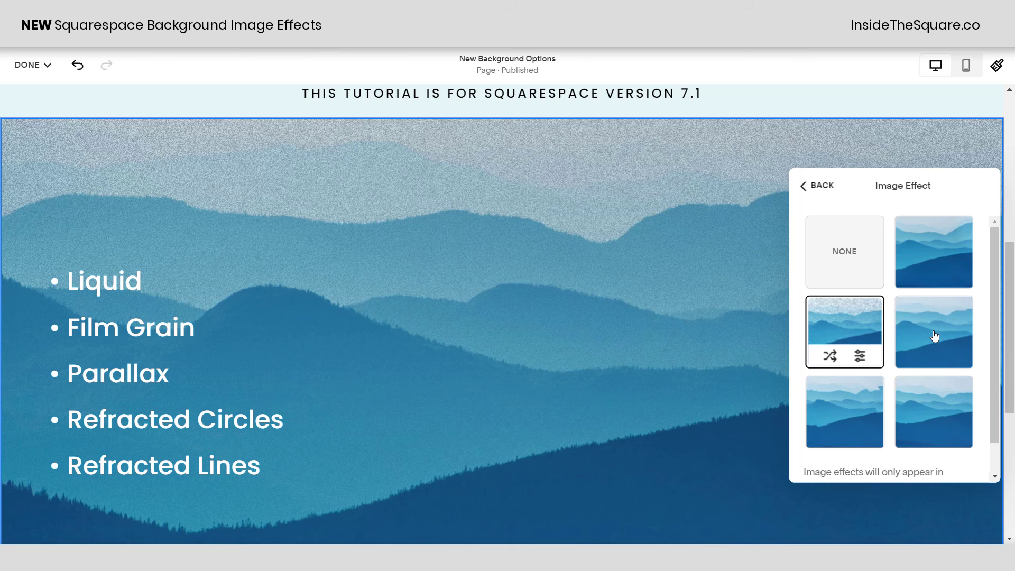
Apply the Parallax effect and scroll the page to preview its motion
left_click(933, 332)
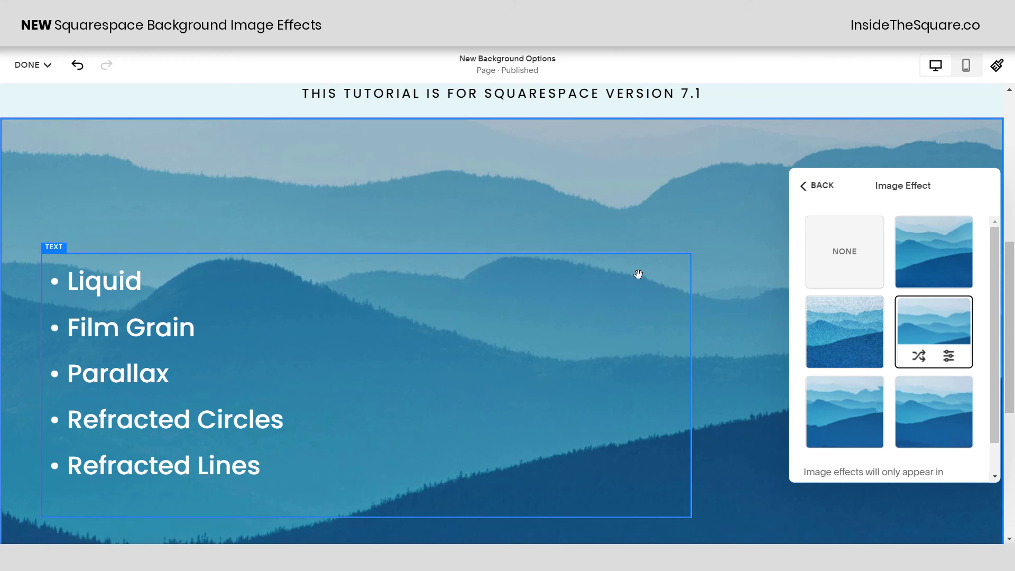
scroll(742, 257, "up", 1)
scroll(743, 257, "down", 3)
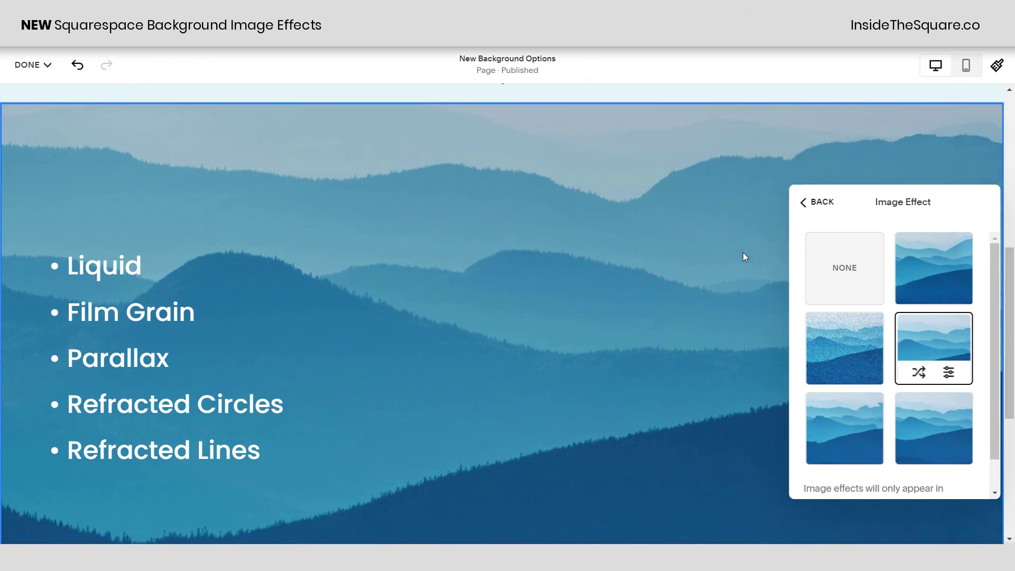
scroll(743, 256, "up", 2)
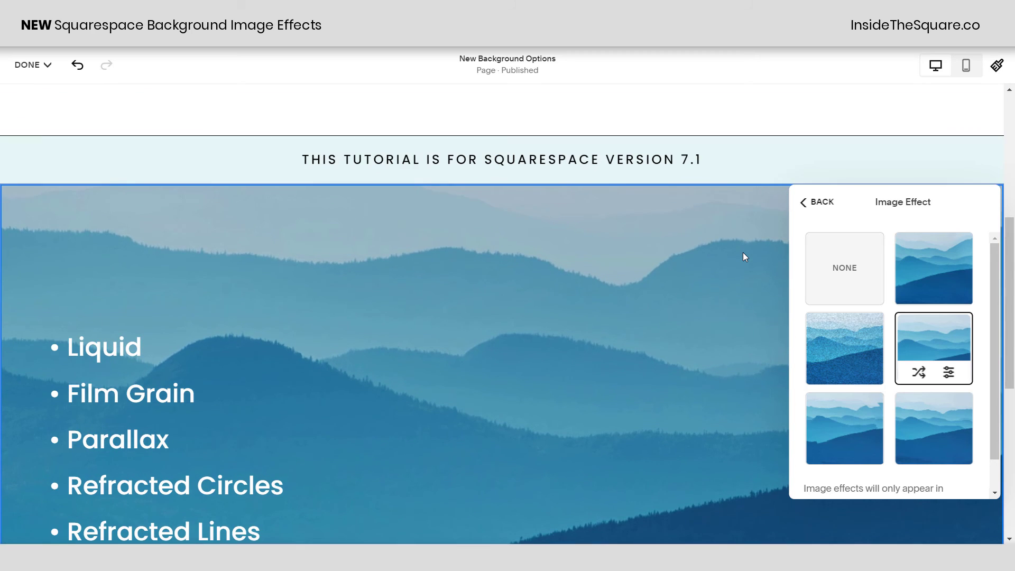
scroll(744, 257, "down", 1)
scroll(743, 253, "down", 1)
scroll(743, 252, "up", 1)
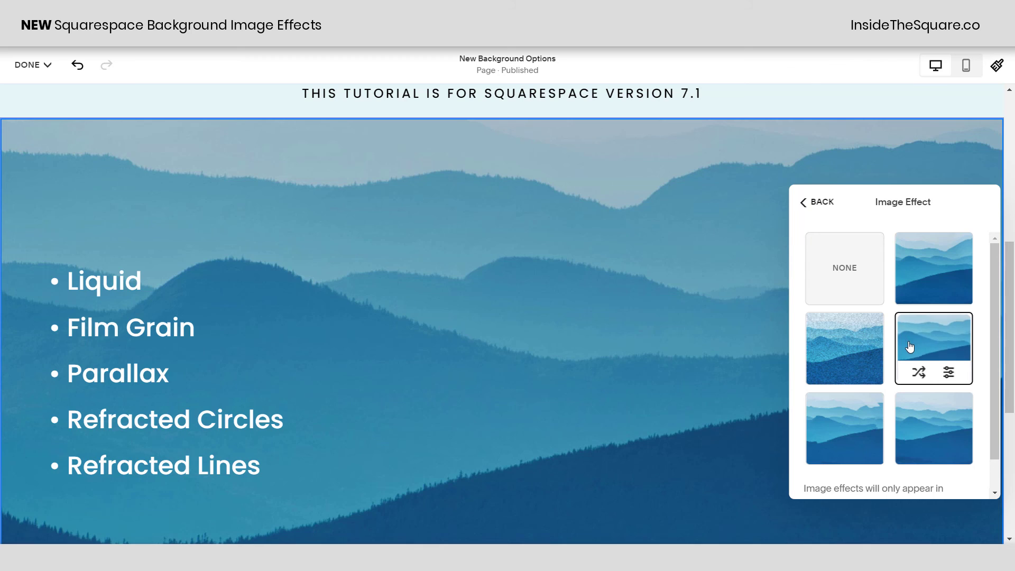
Set the Parallax Intensity to 81 and bring the Angle back to 90
left_click(949, 373)
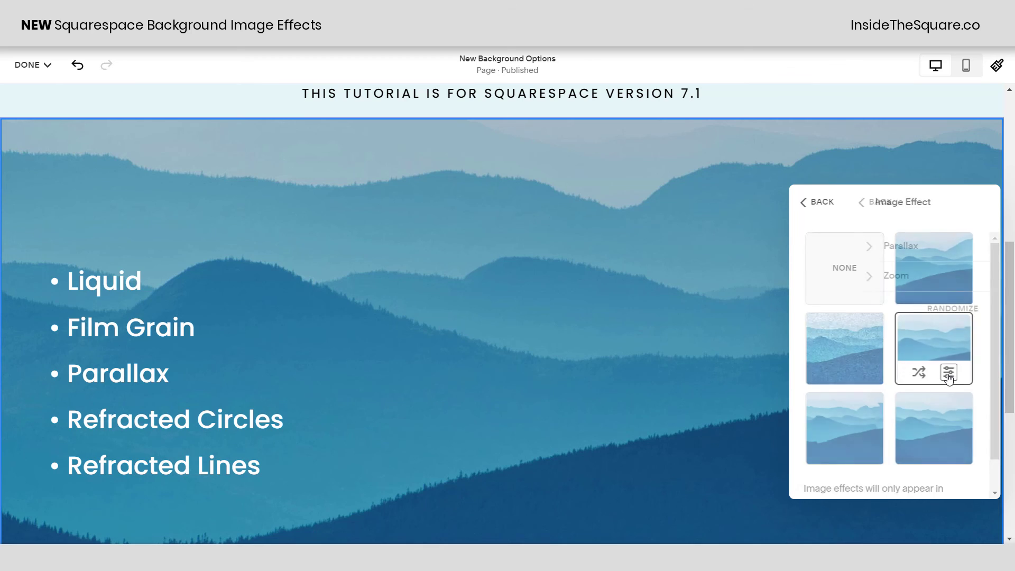
left_click(867, 255)
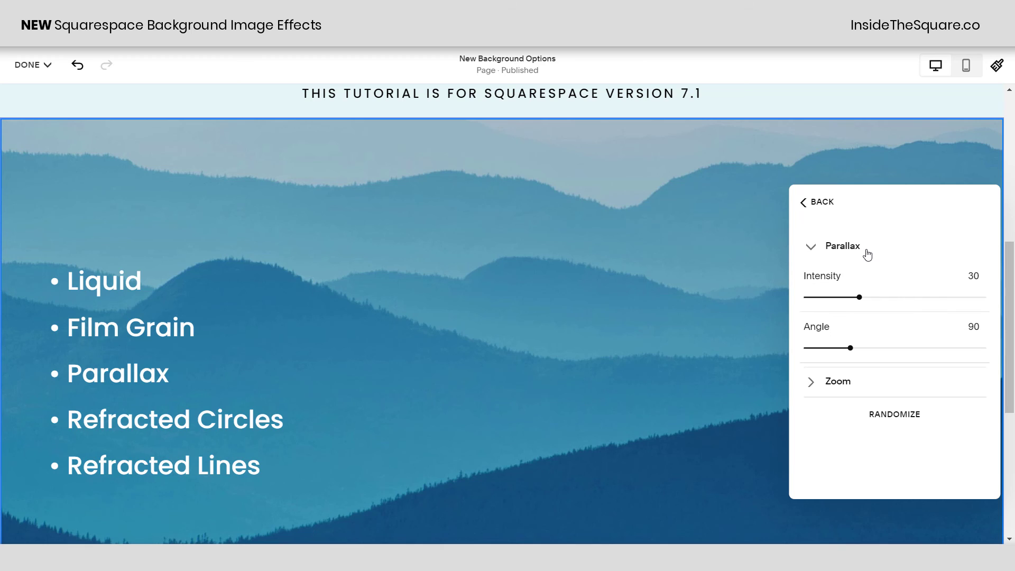
left_click(949, 297)
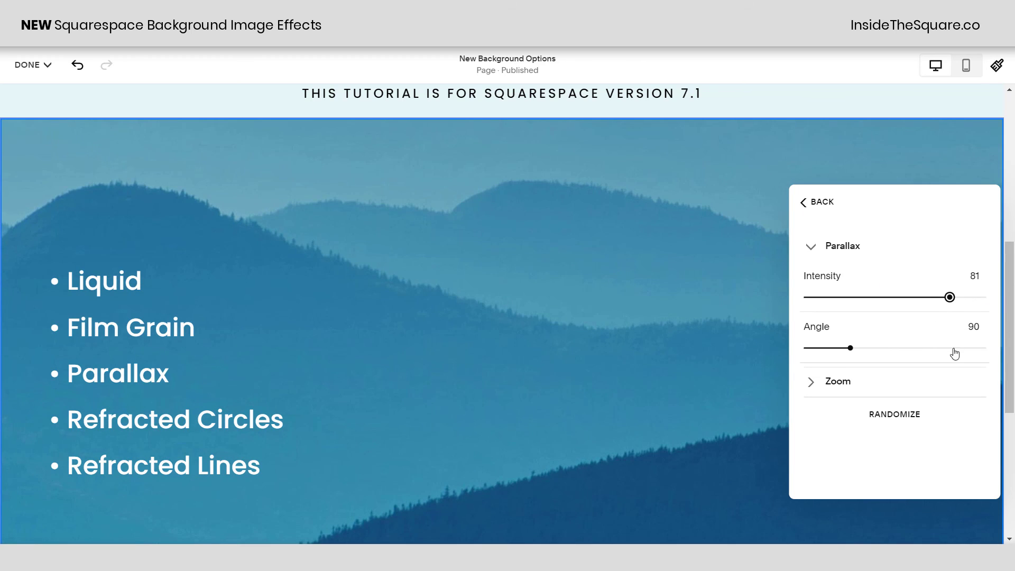
left_click(981, 349)
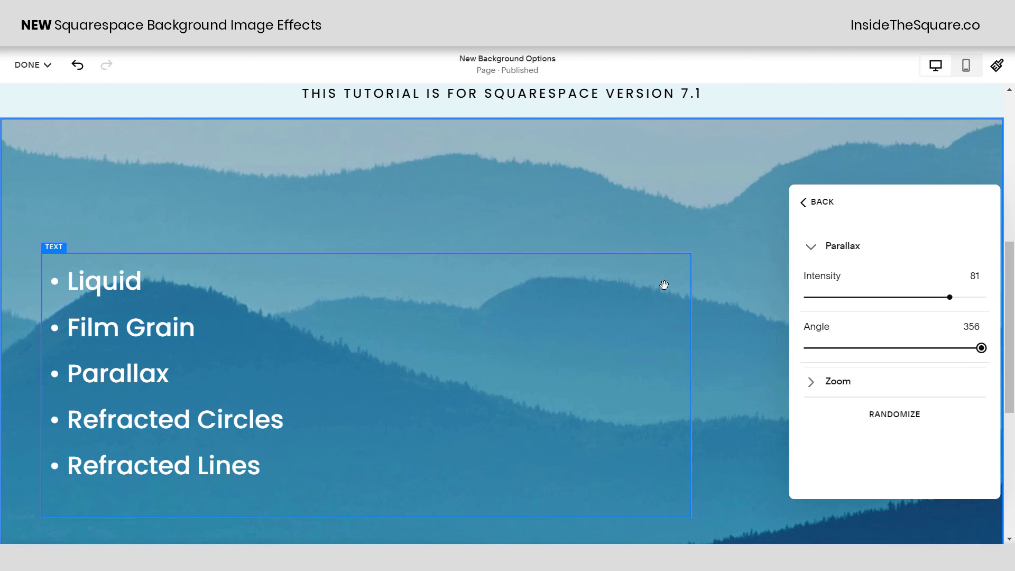
scroll(664, 285, "down", 2)
scroll(712, 341, "up", 2)
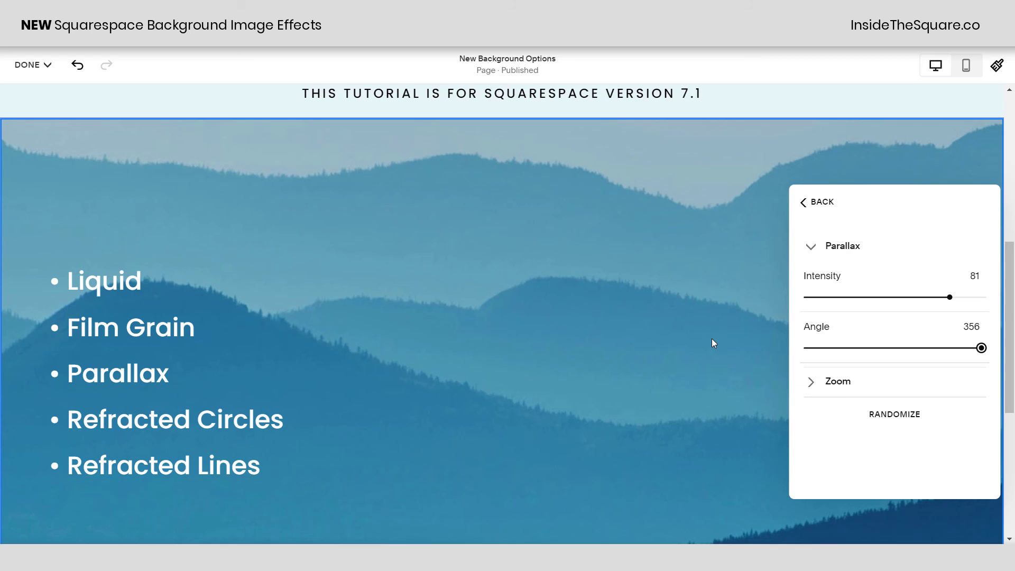
scroll(712, 342, "down", 2)
scroll(712, 342, "up", 3)
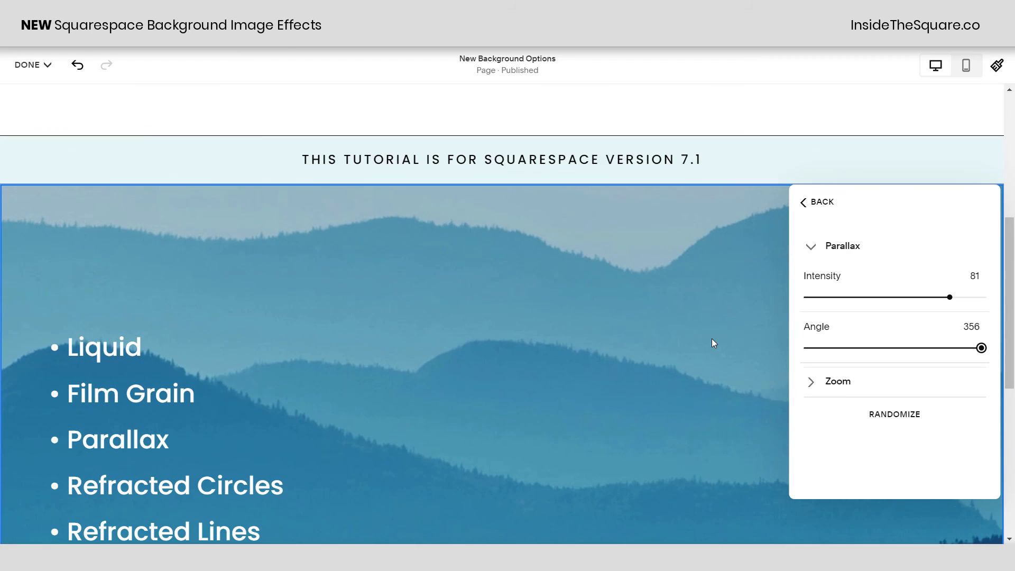
scroll(711, 338, "down", 1)
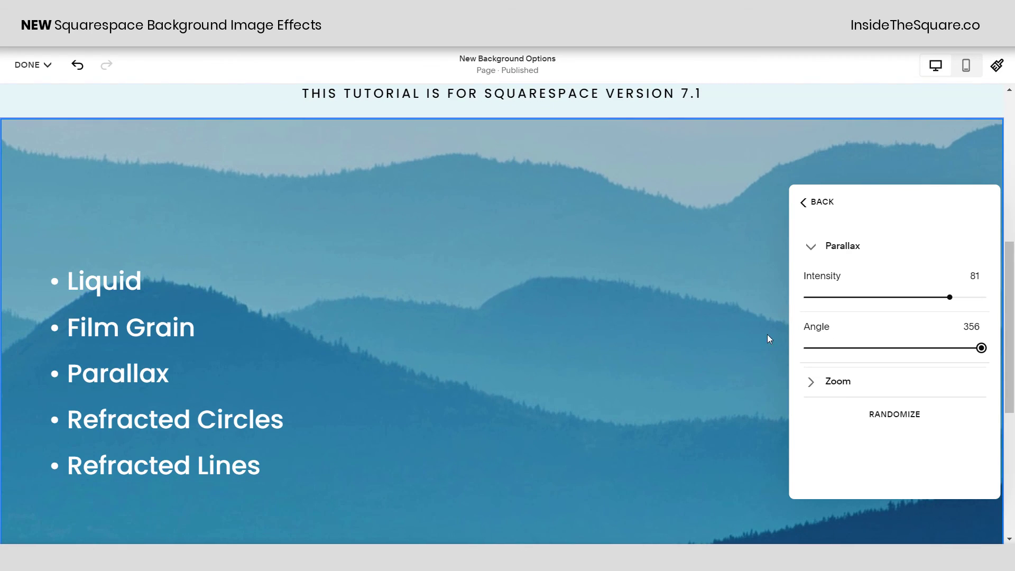
left_click_drag(984, 348, 851, 347)
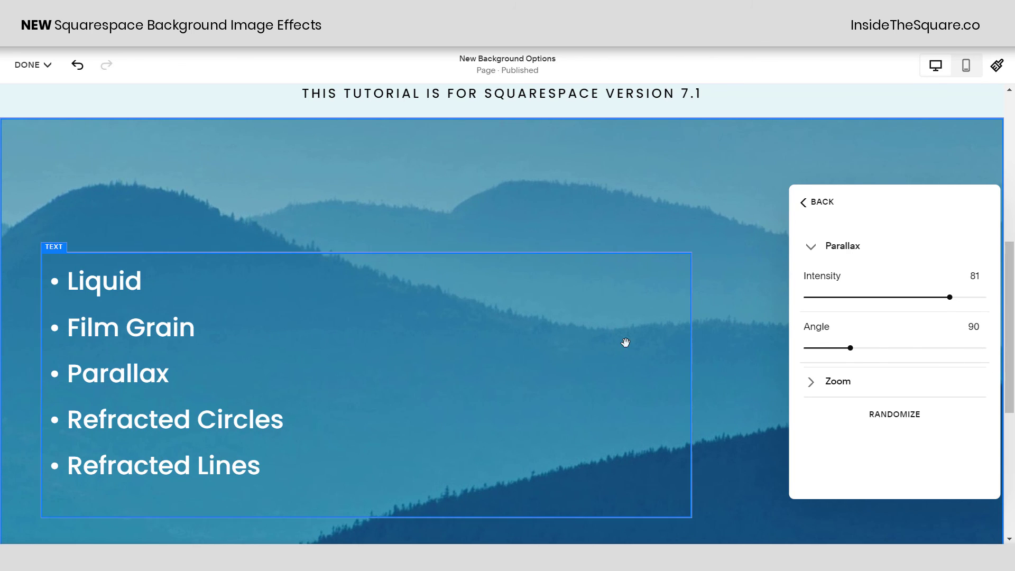
Expand the Zoom start and end settings, then return to the effect choices
scroll(700, 331, "up", 2)
scroll(699, 325, "down", 2)
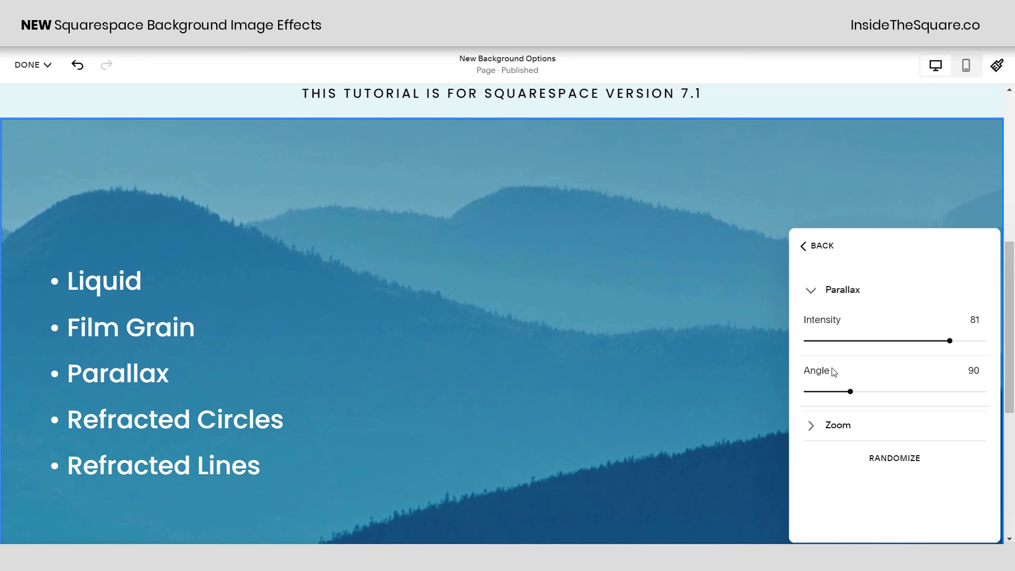
left_click(842, 426)
scroll(877, 387, "down", 1)
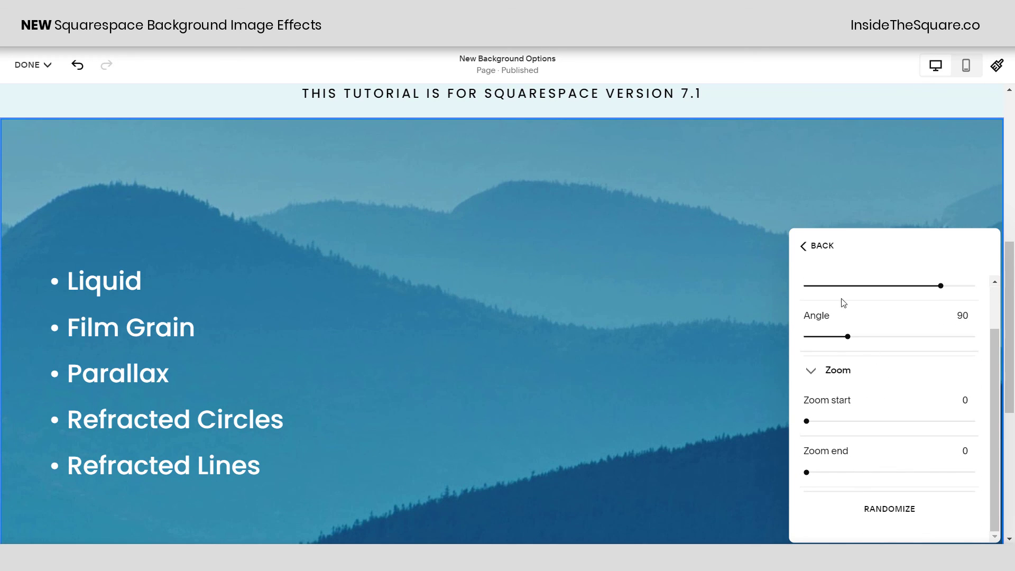
left_click(813, 244)
Randomize the Parallax variation, then apply Refracted Circles and open its settings
left_click(919, 417)
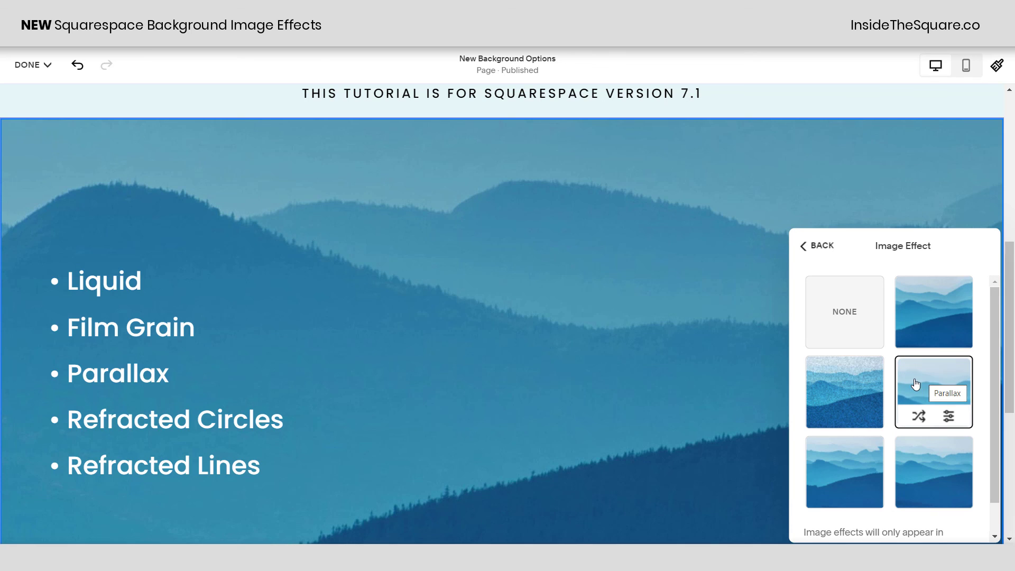
left_click(842, 477)
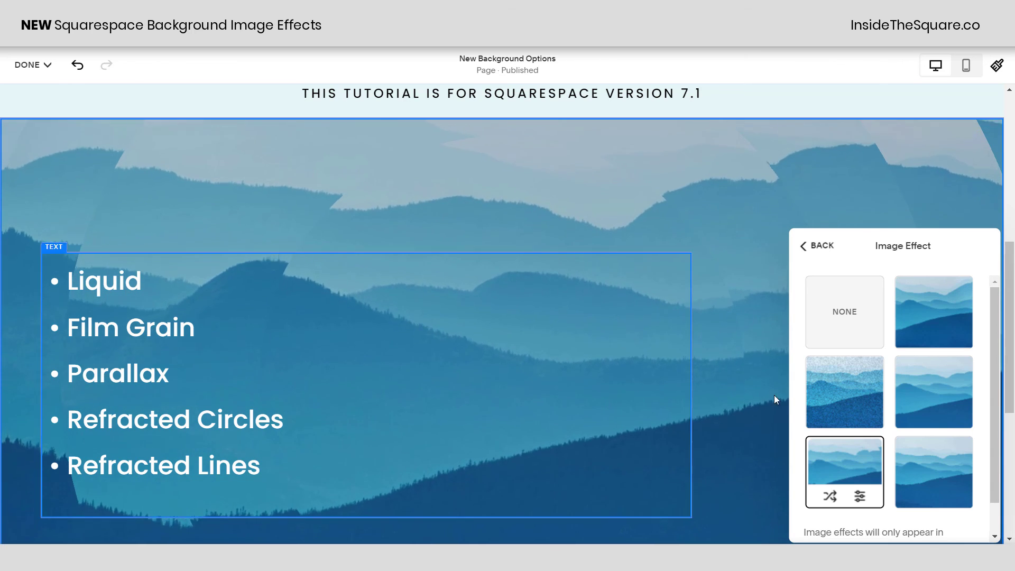
left_click(859, 497)
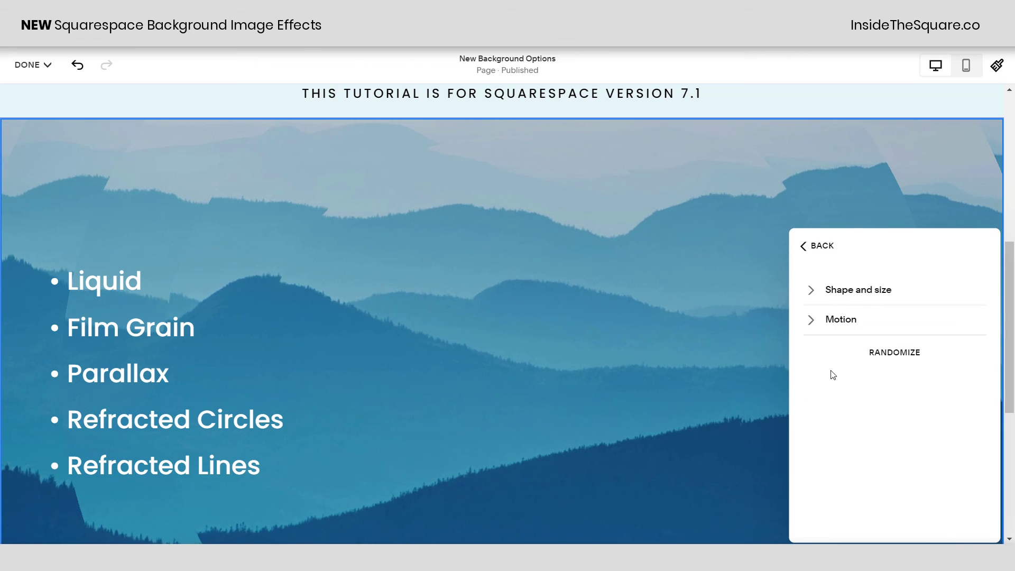
Expand Refracted Circles' shape and size settings and try scale Low, then High
left_click(855, 298)
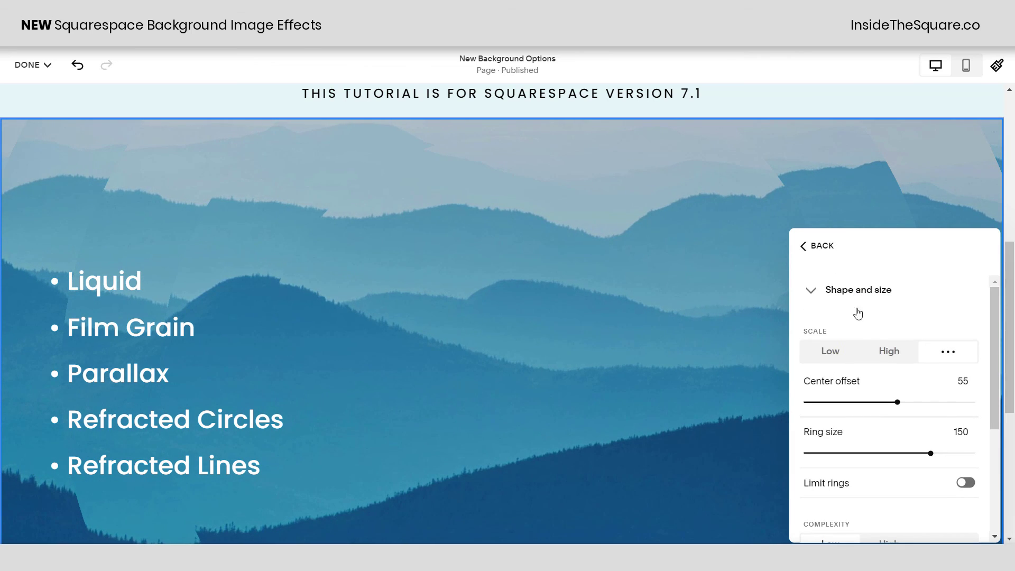
left_click(838, 362)
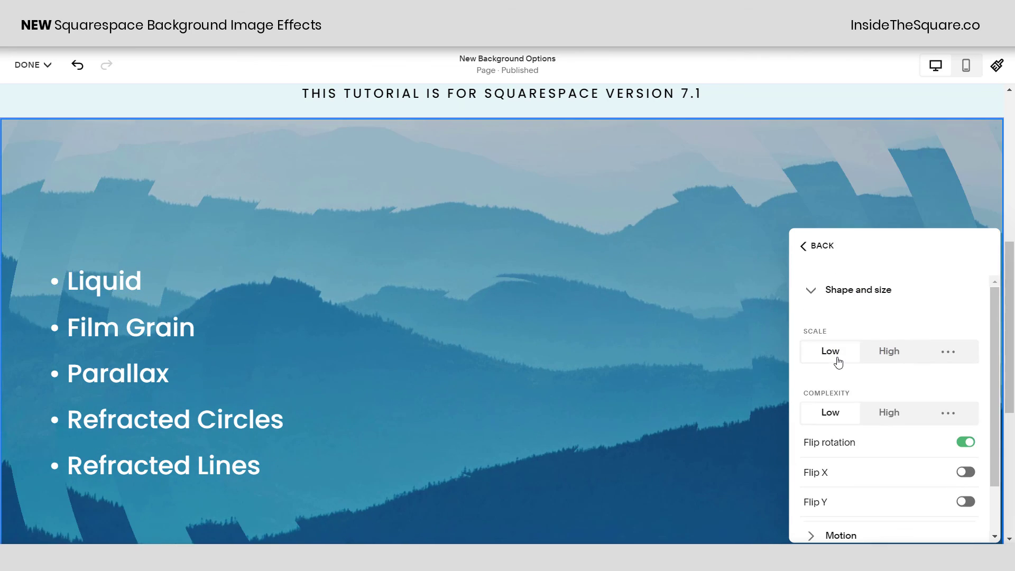
left_click(897, 352)
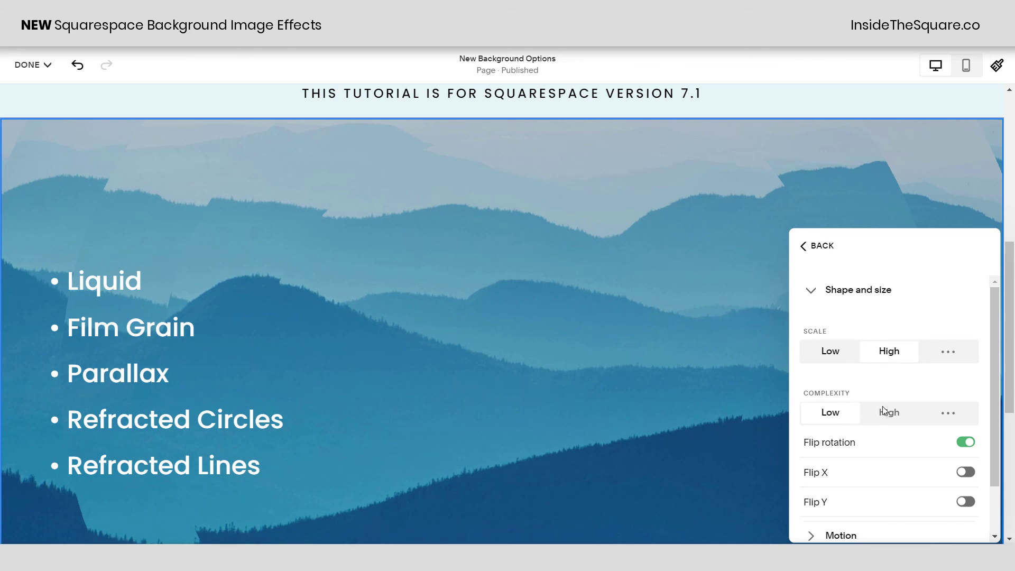
scroll(872, 373, "down", 2)
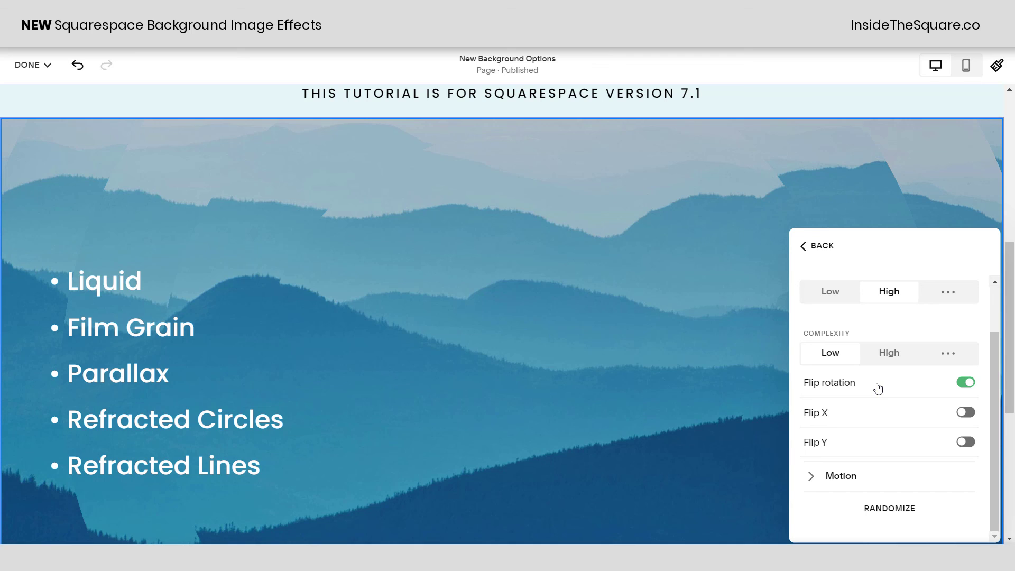
Set the motion interaction to Mouse, then return to the effect choices
left_click(857, 477)
scroll(890, 396, "down", 4)
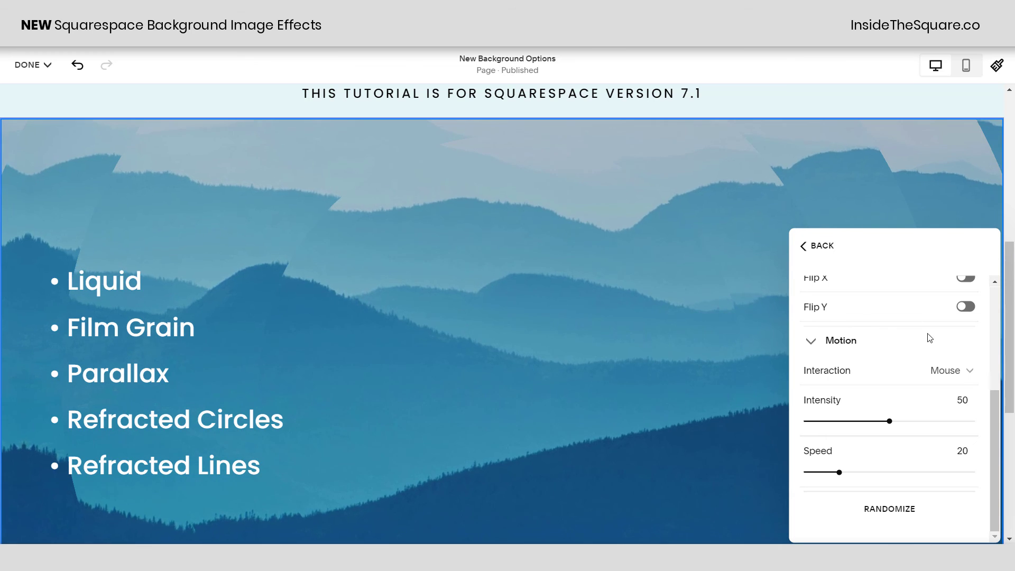
left_click(961, 372)
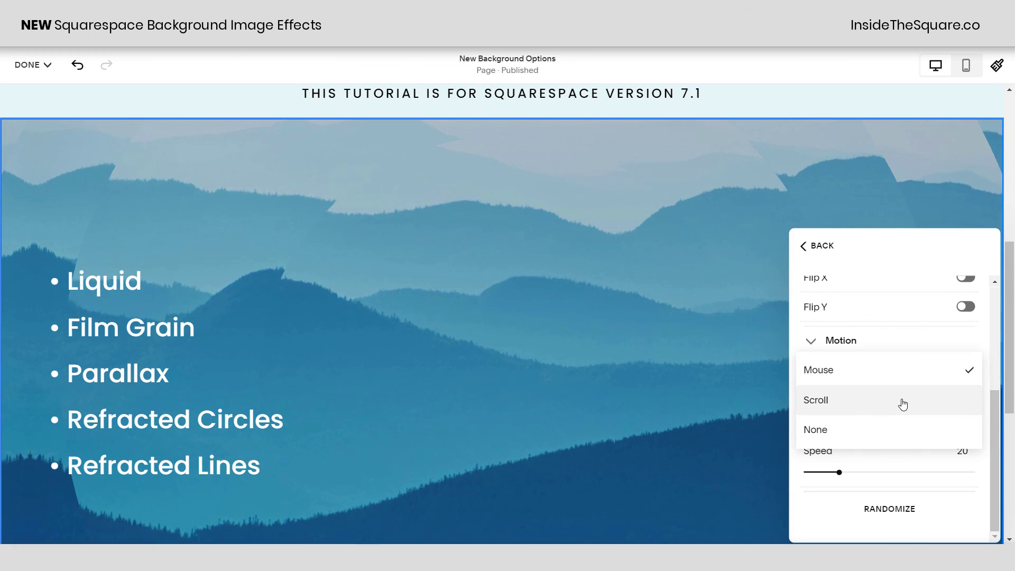
left_click(912, 435)
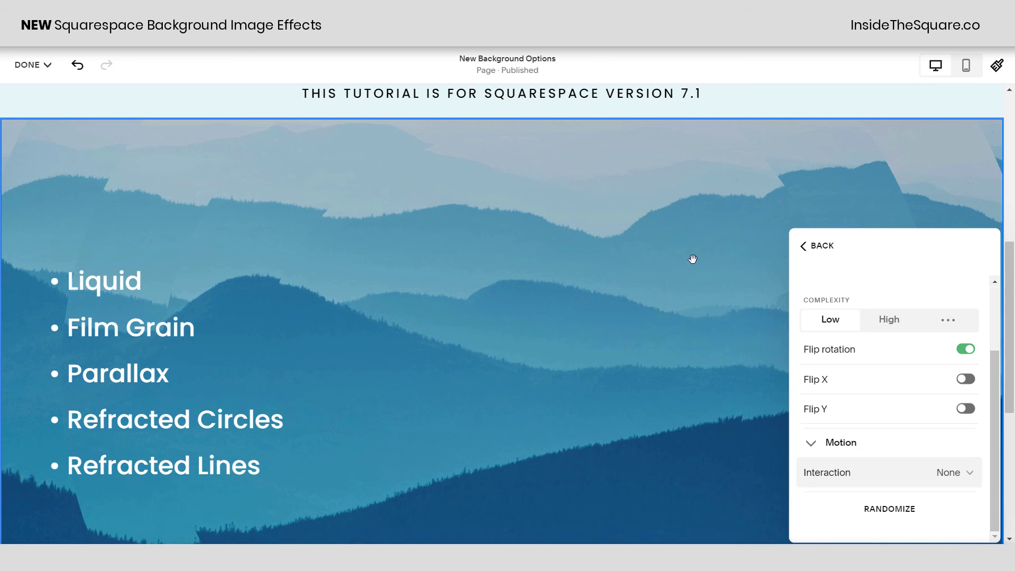
left_click(965, 480)
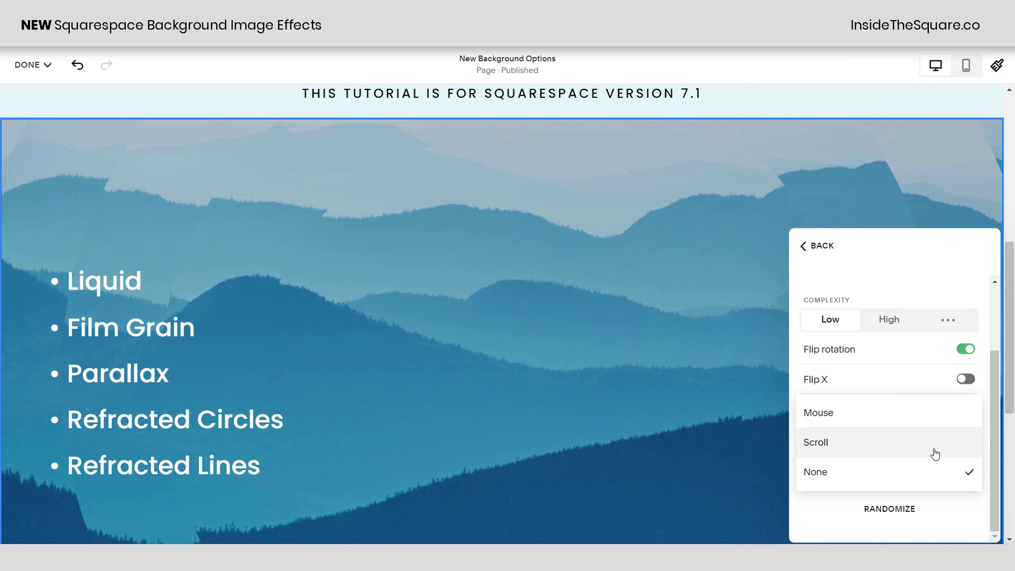
left_click(935, 454)
left_click(940, 444)
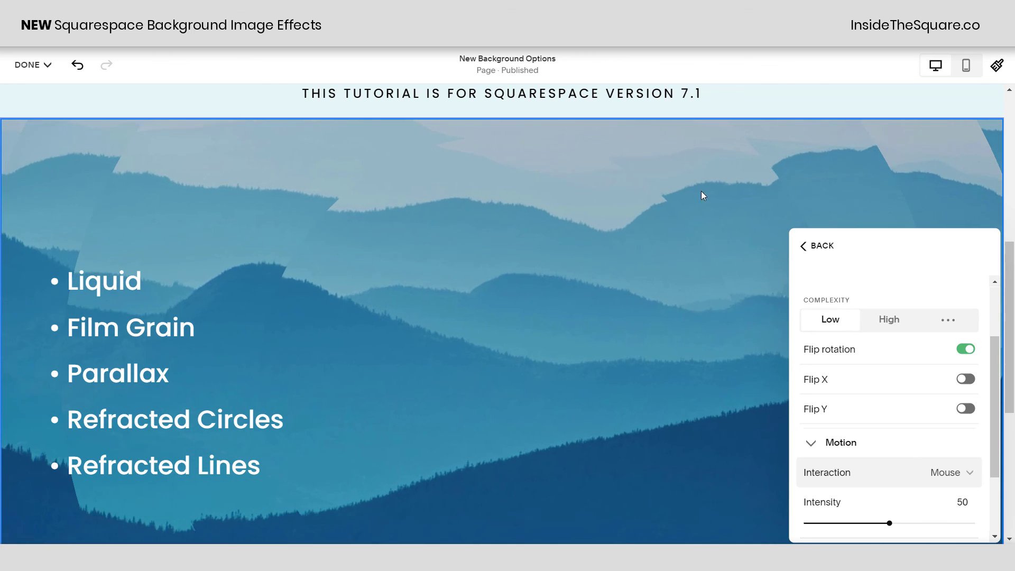
scroll(876, 524, "down", 1)
scroll(907, 457, "down", 1)
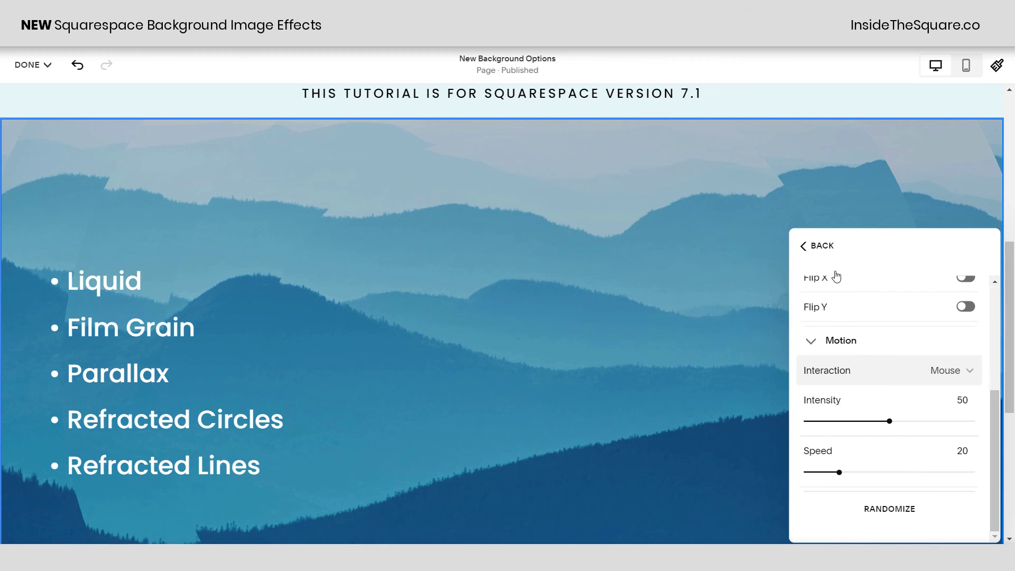
left_click(822, 247)
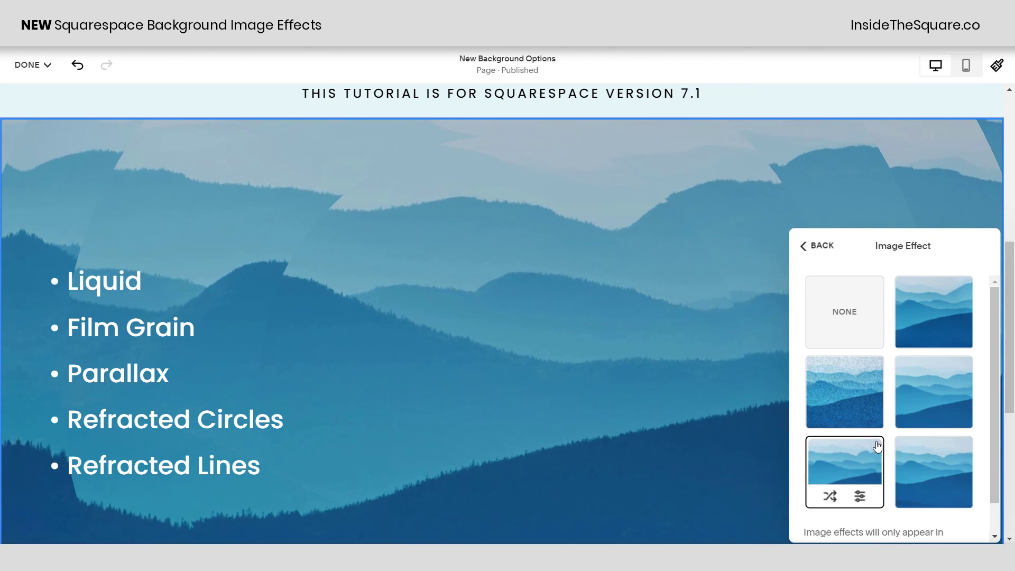
Apply Refracted Lines and set its refraction scale to Low
left_click(951, 476)
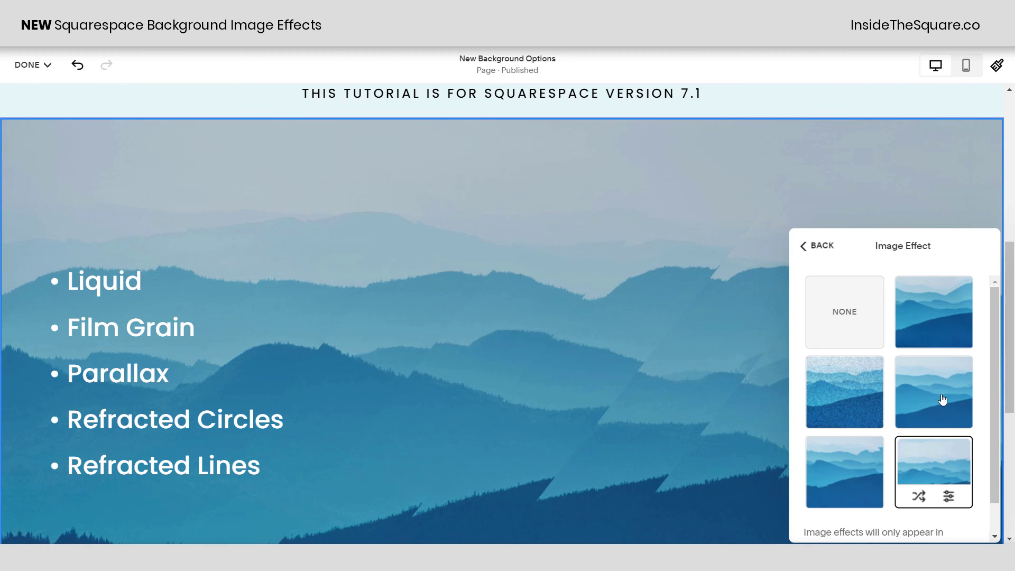
left_click(949, 496)
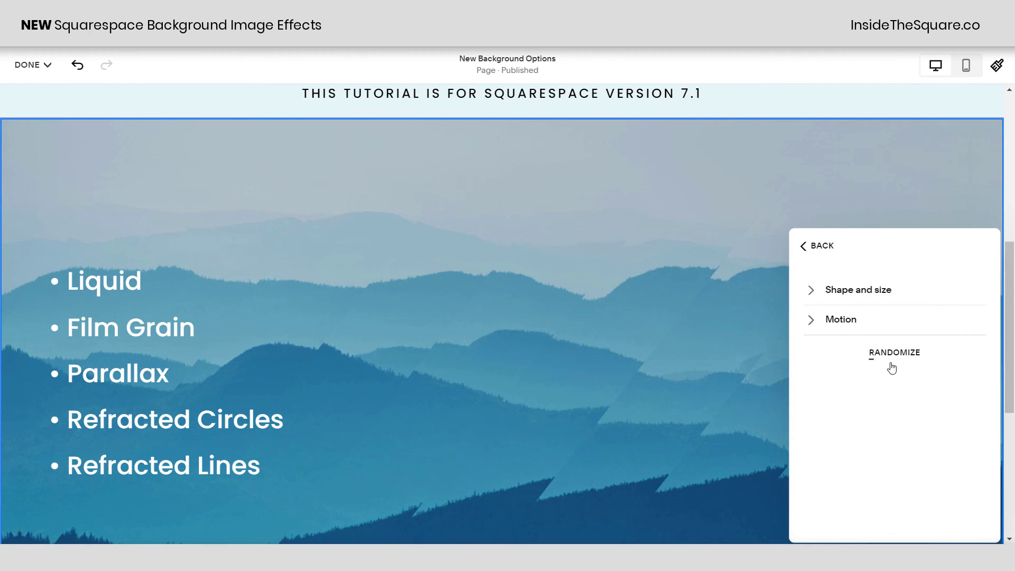
left_click(875, 296)
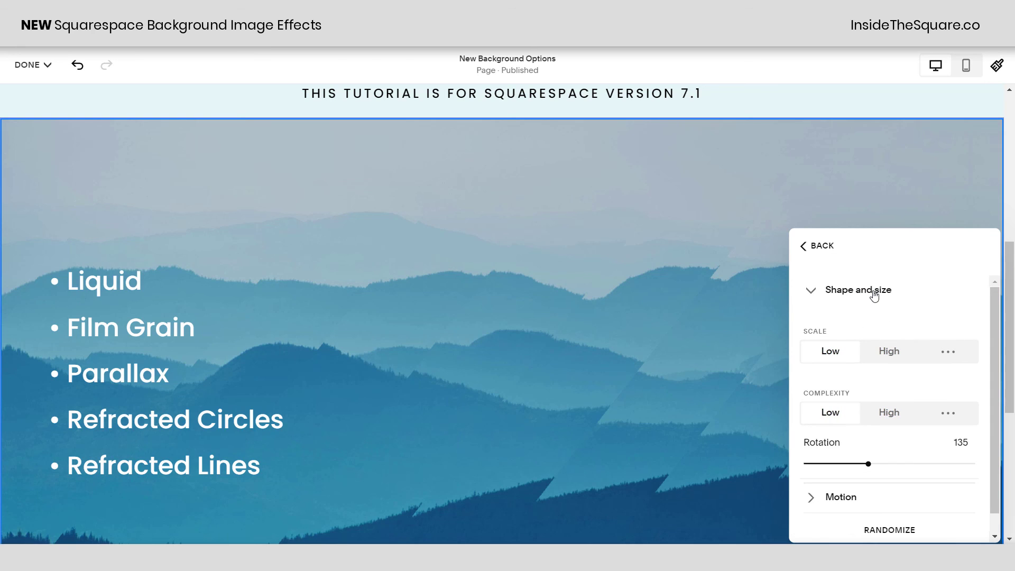
left_click(897, 360)
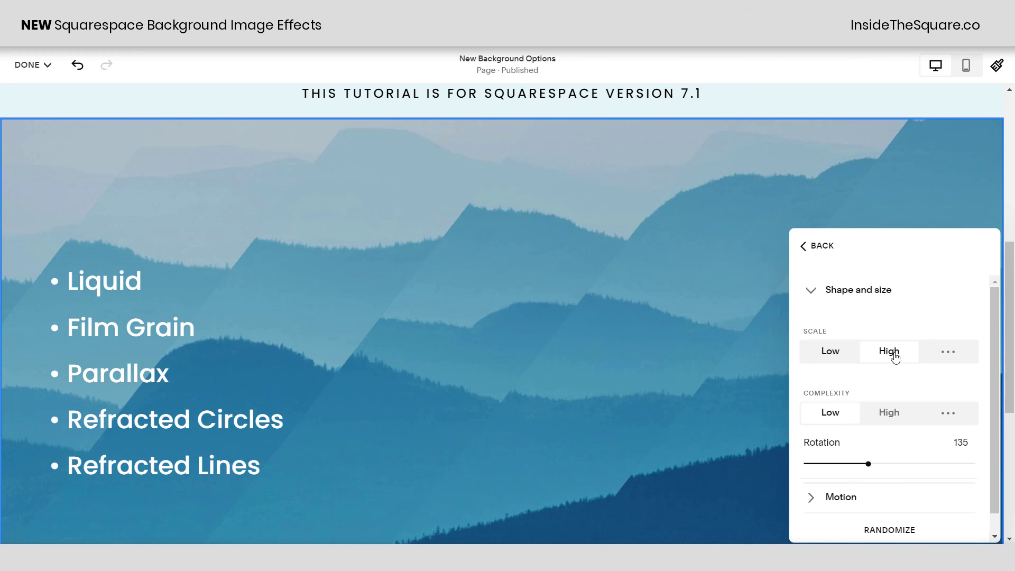
left_click(836, 354)
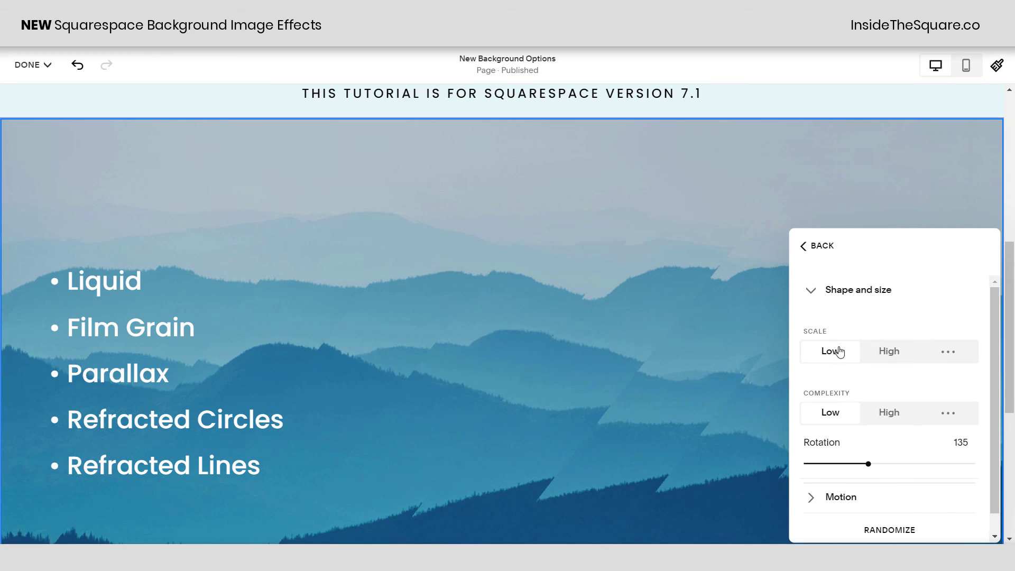
scroll(888, 404, "down", 1)
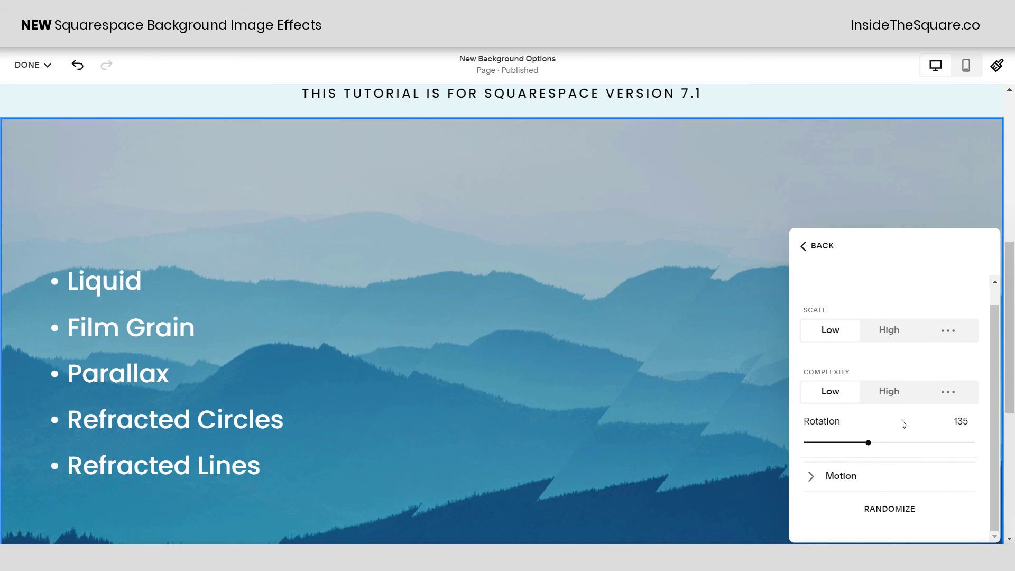
Rotate the lines to 357, set motion interaction to Mouse, and go back
left_click(920, 442)
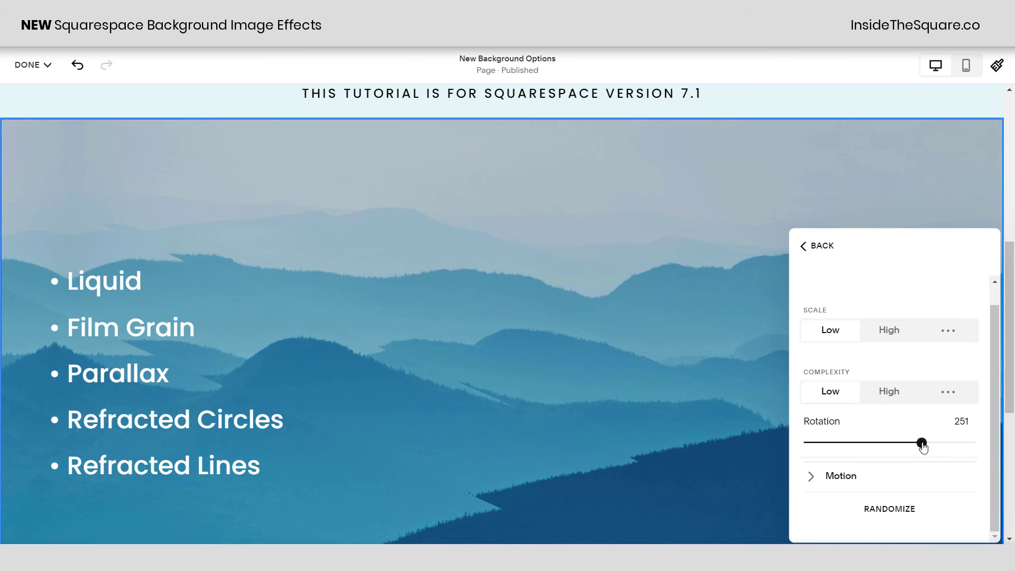
mouse_move(963, 446)
left_mouse_down()
mouse_move(838, 445)
mouse_move(974, 448)
left_mouse_up()
left_click(885, 481)
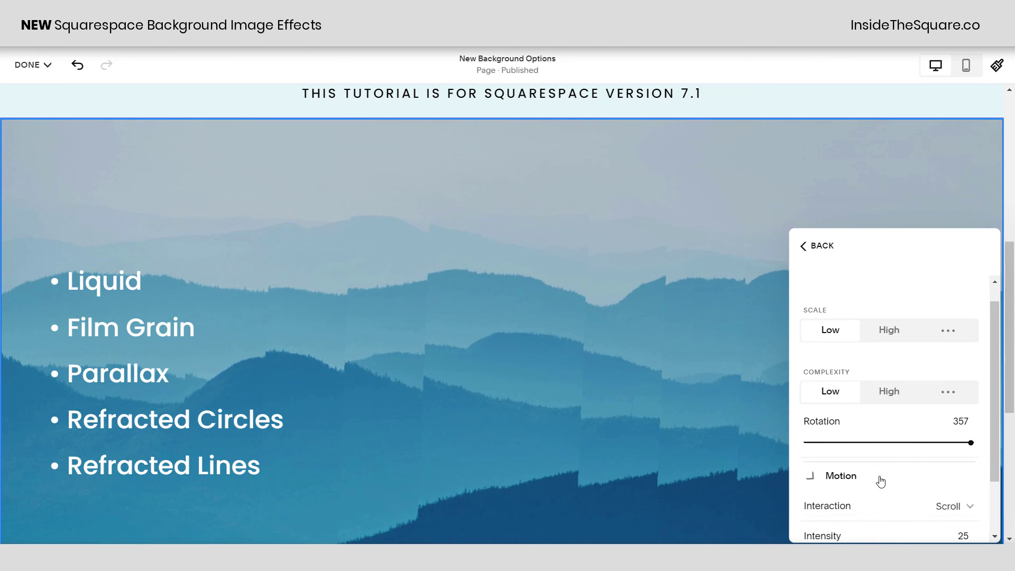
left_click(961, 376)
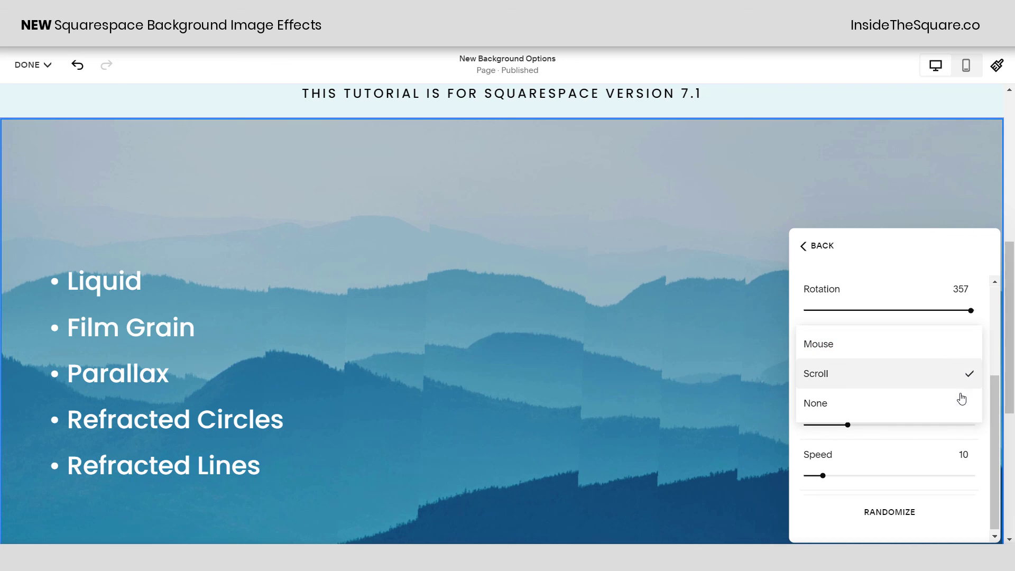
left_click(941, 348)
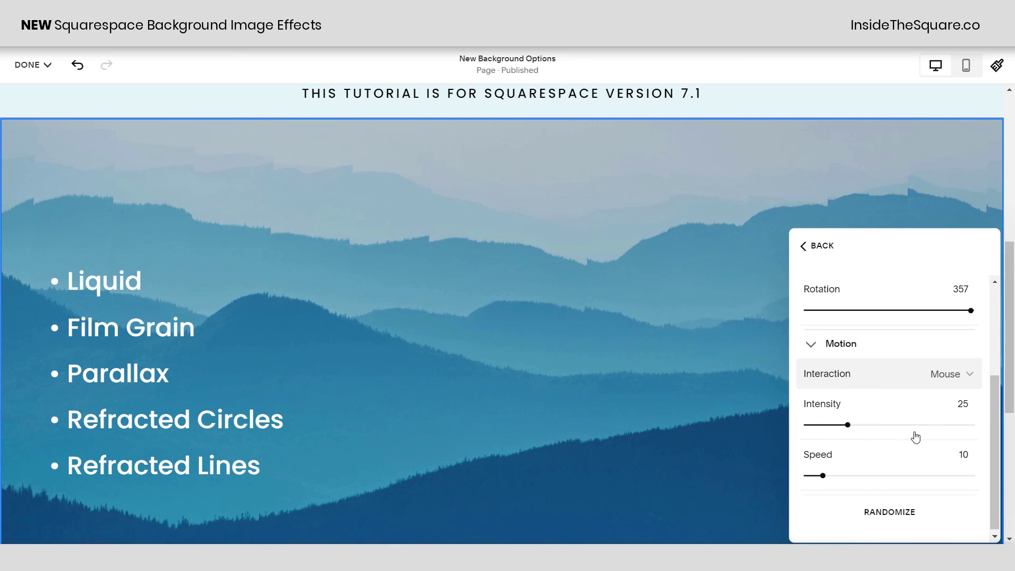
left_click(826, 259)
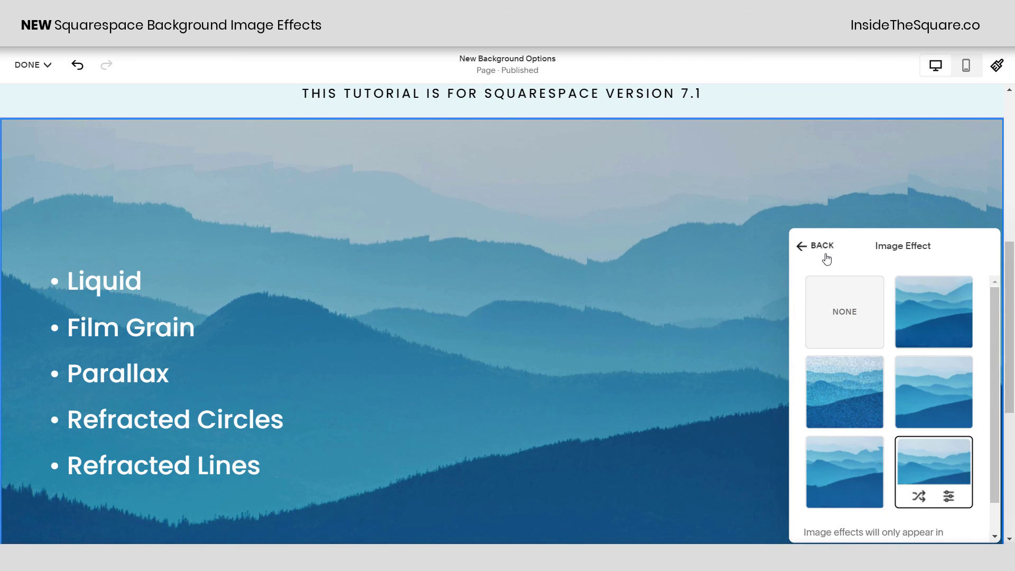
Preview Liquid, Film Grain, Parallax and Refracted Circles, keep Refracted Lines, and close the panel
left_click(943, 313)
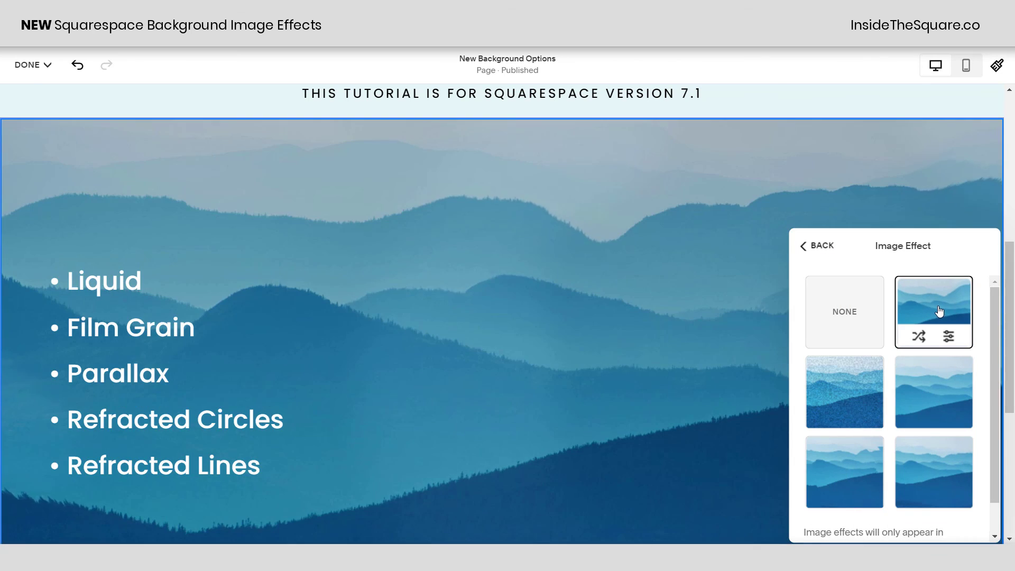
left_click(862, 381)
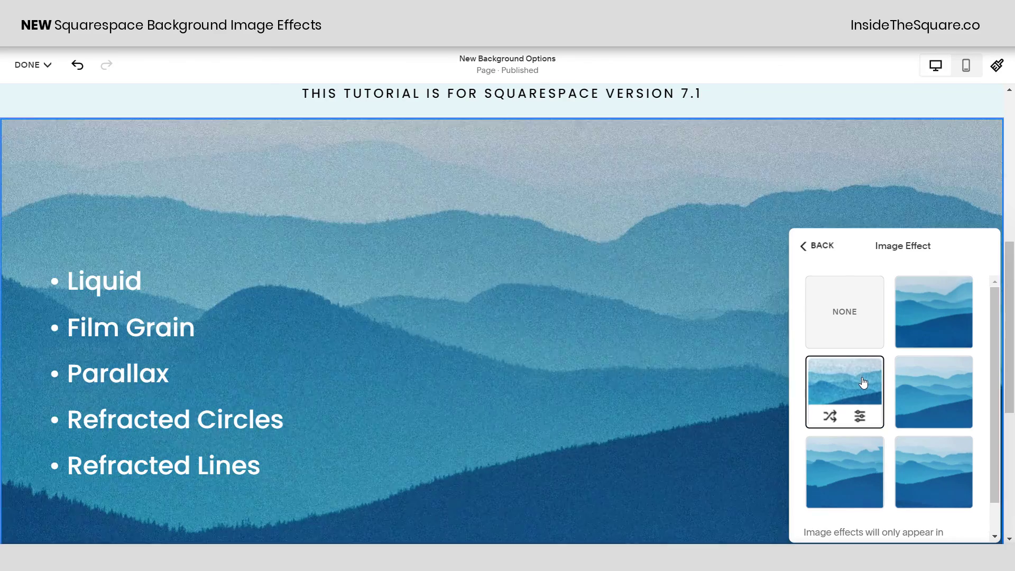
left_click(946, 379)
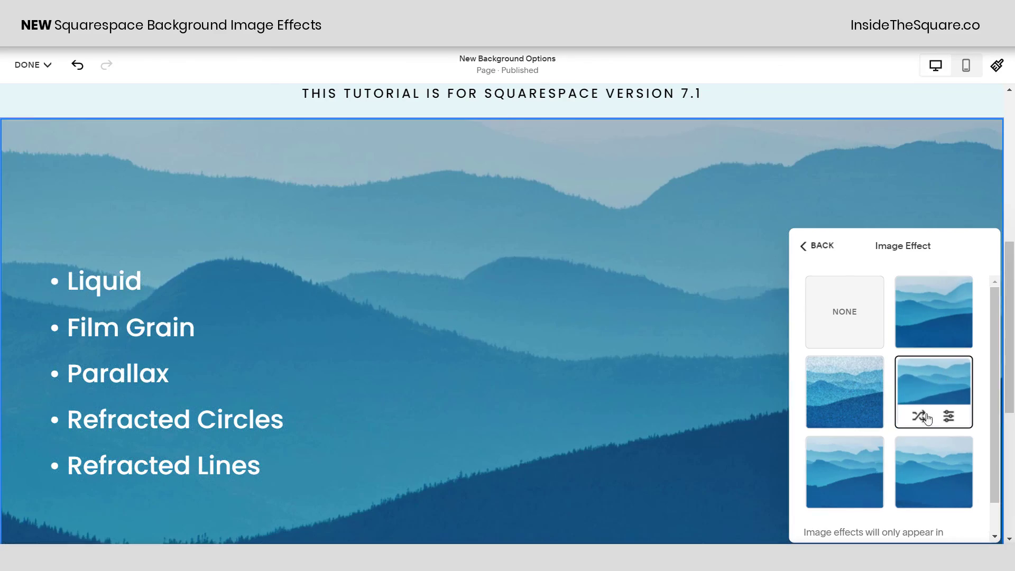
left_click(865, 469)
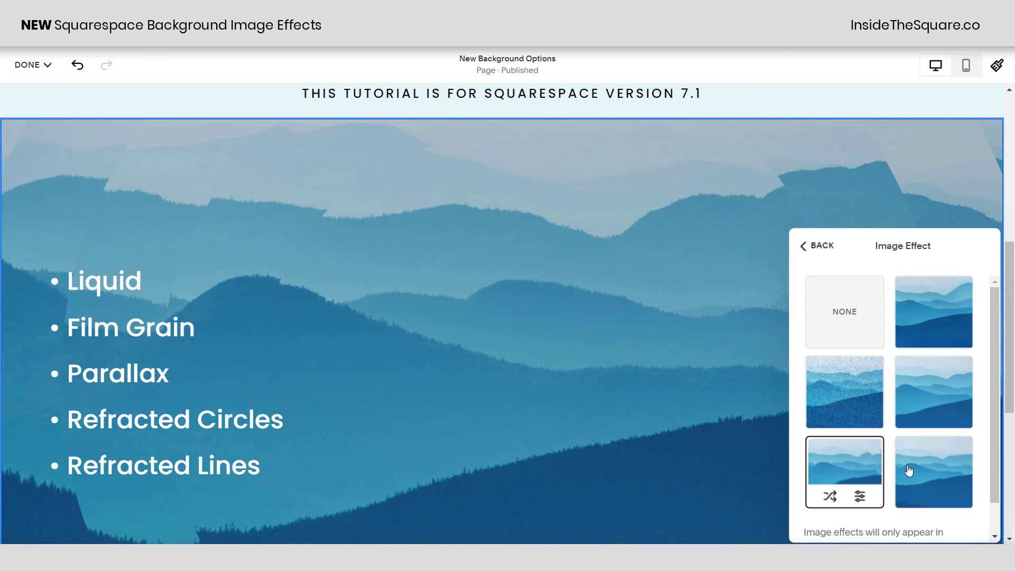
left_click(922, 473)
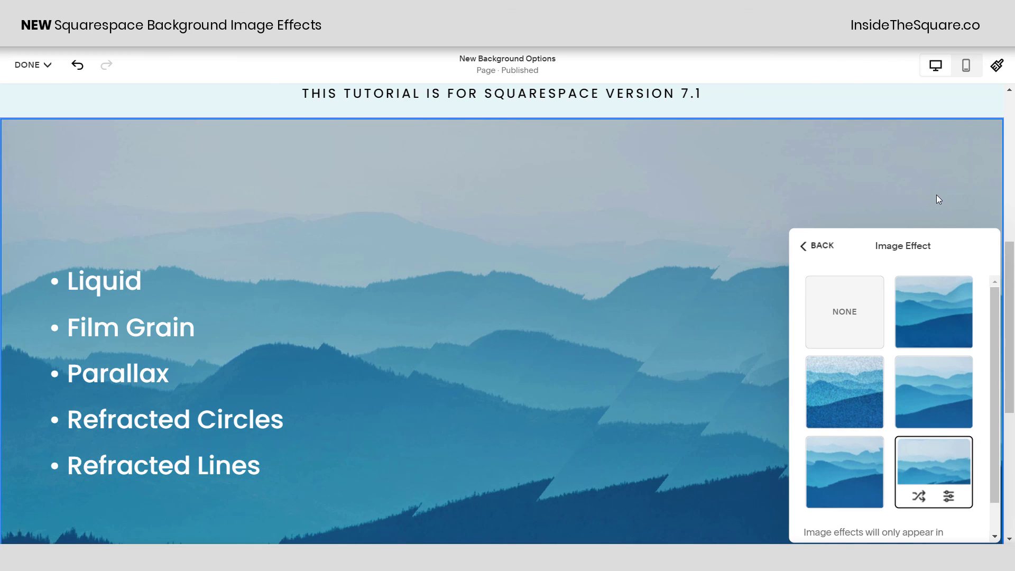
left_click(938, 199)
left_click(944, 151)
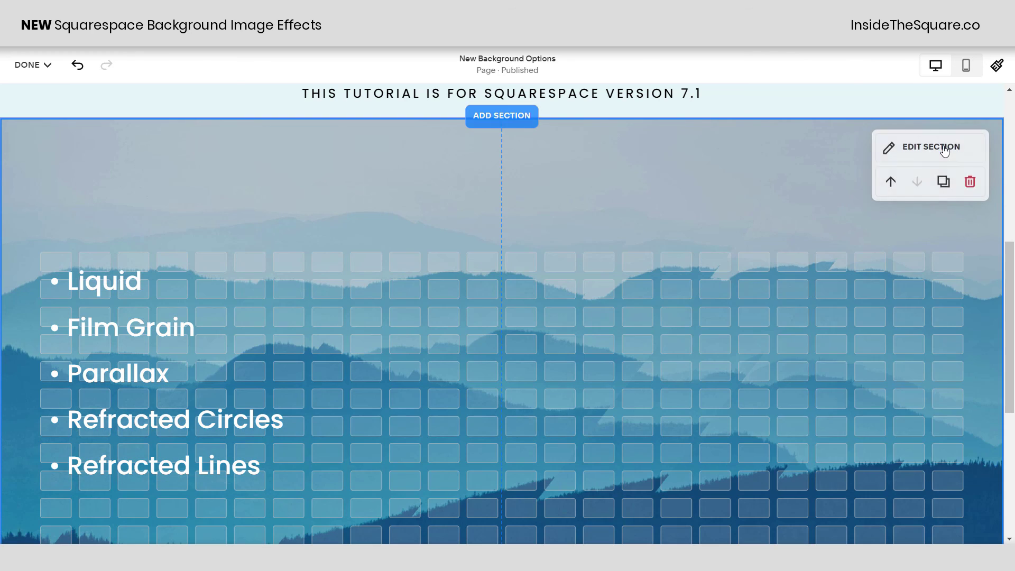
Reopen the section's Background image effects and the Refracted Lines settings
left_click(944, 150)
left_click(886, 197)
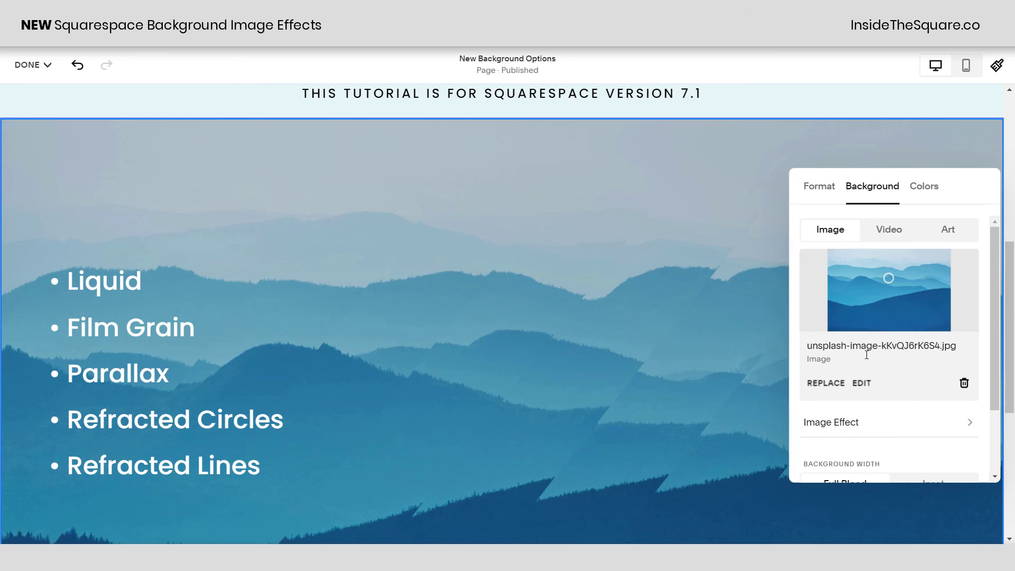
left_click(857, 428)
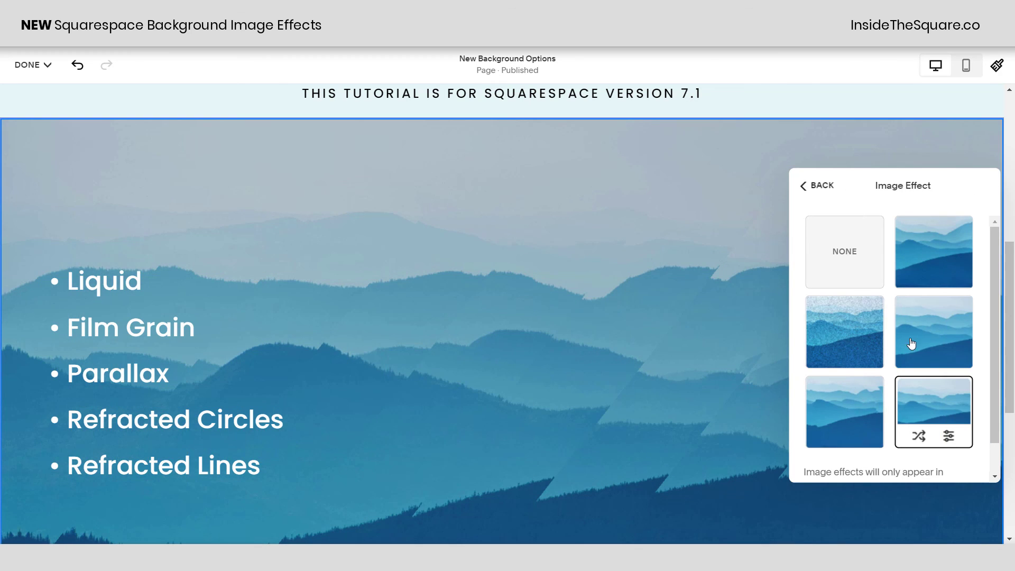
left_click(949, 437)
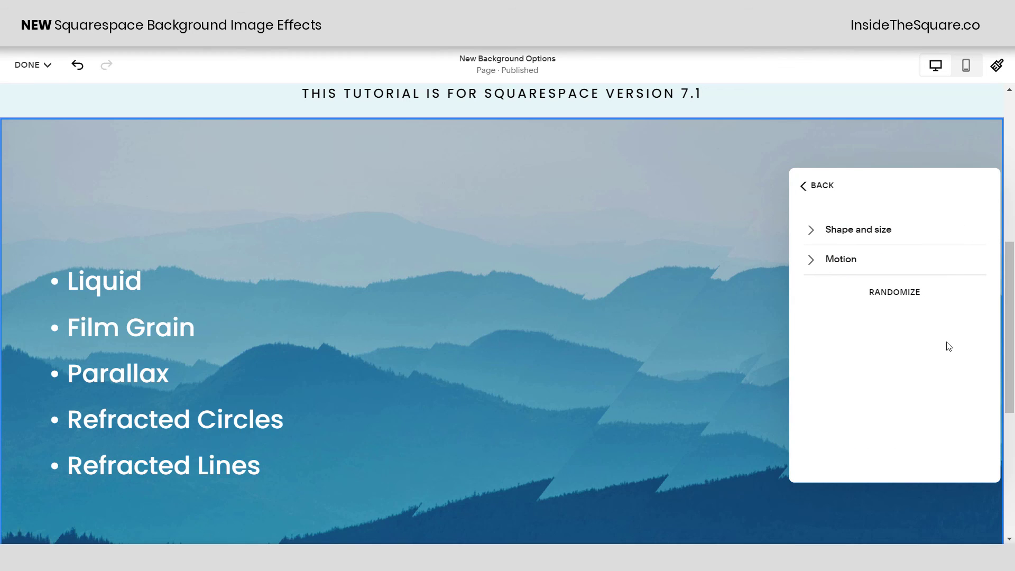